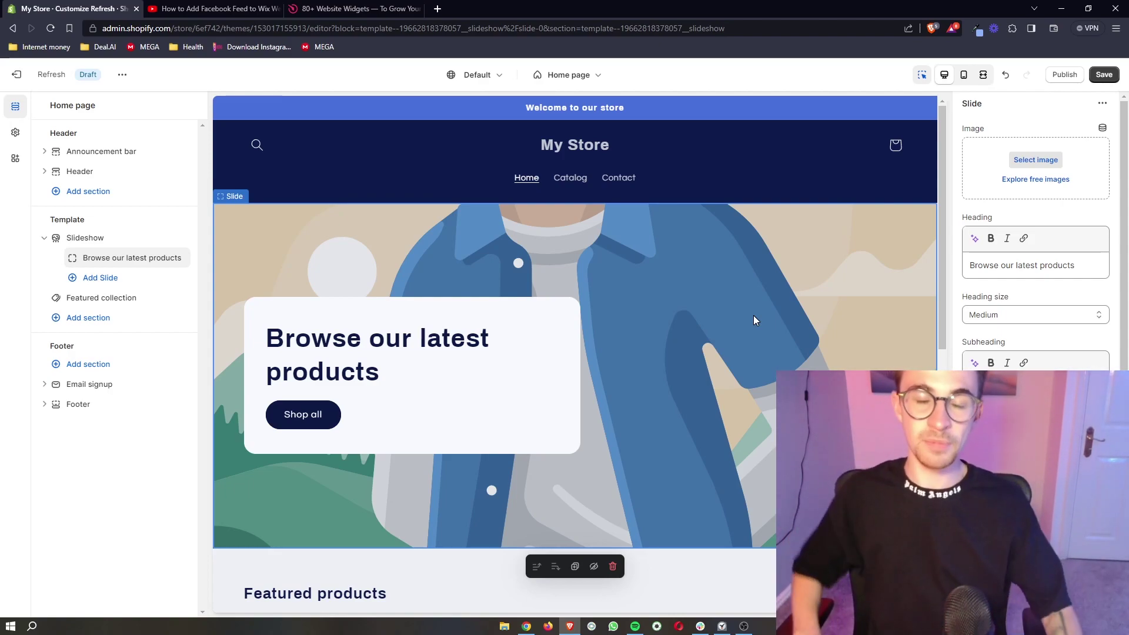
Step: Check the Elfsight sign-up link in the YouTube tutorial's description, then return to the elfsight.com tab
scroll(740, 386, down, 4)
scroll(741, 387, down, 5)
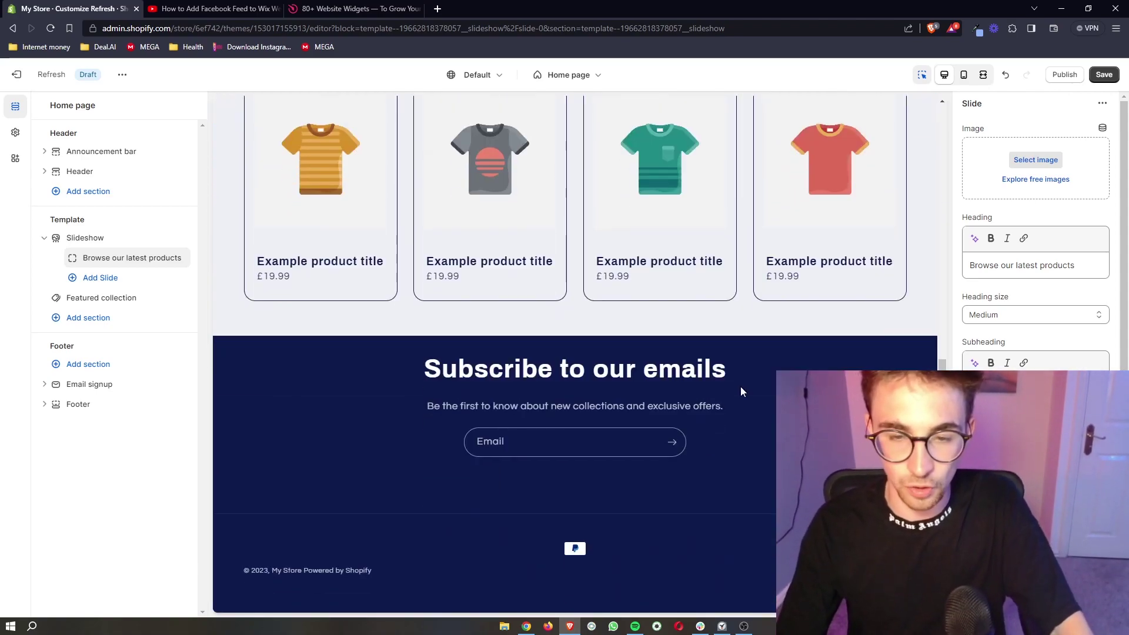
scroll(740, 387, up, 1)
scroll(740, 387, up, 8)
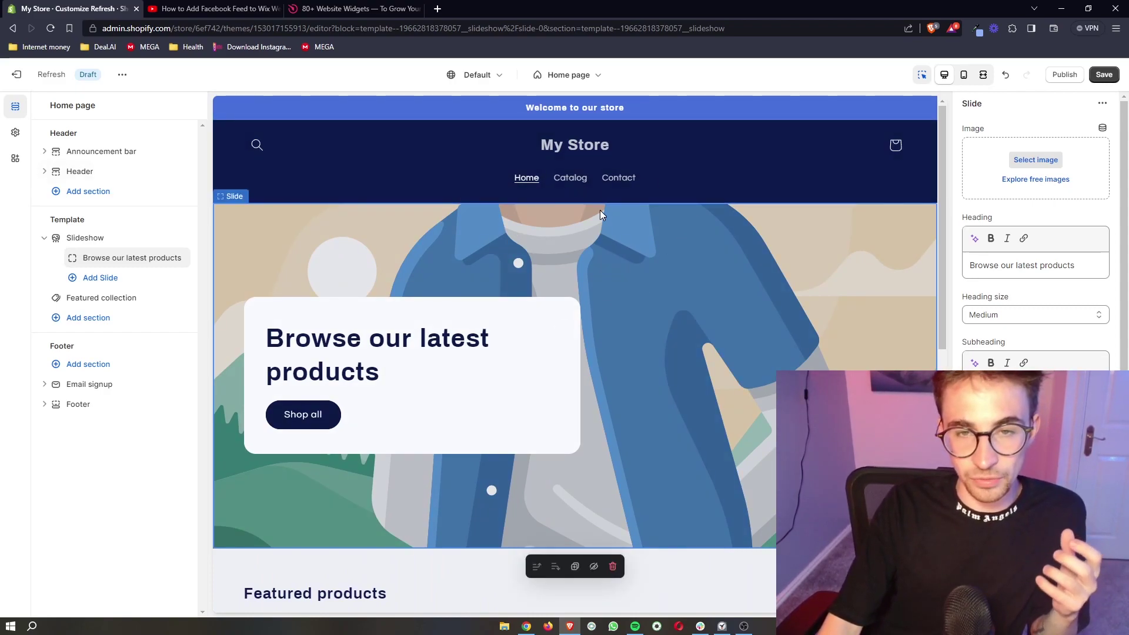
key(ctrl+Tab)
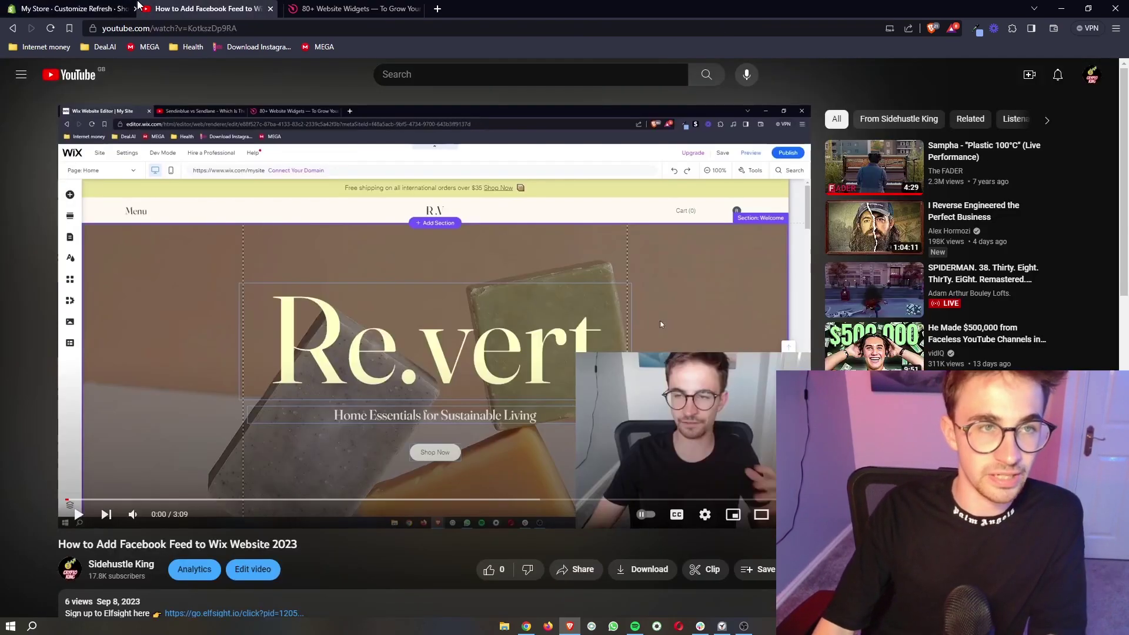
scroll(385, 382, down, 4)
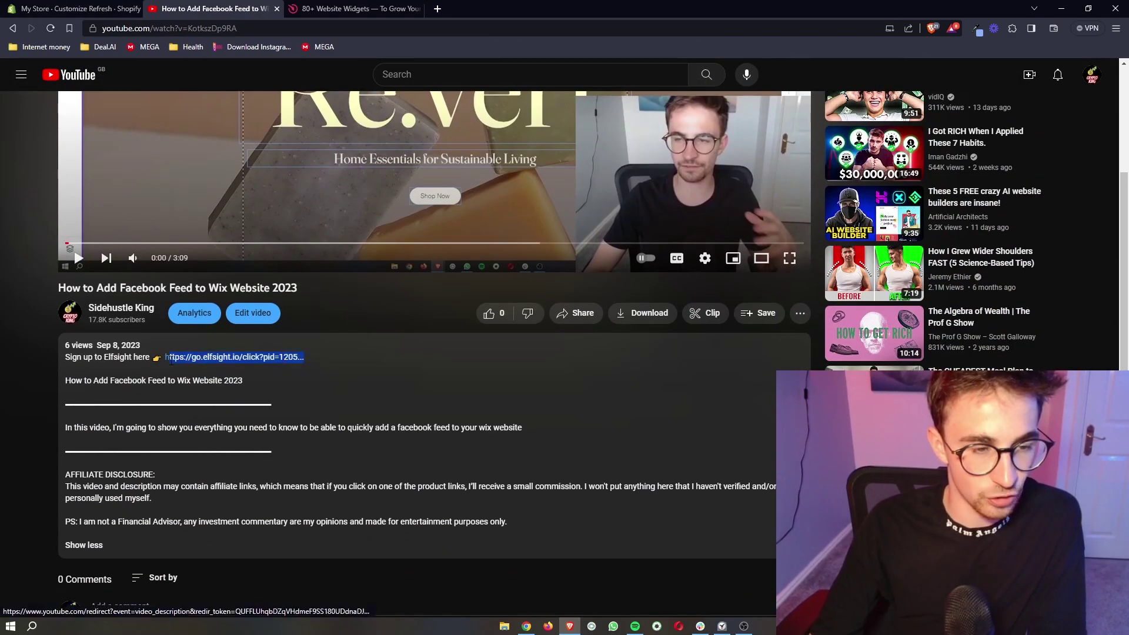
ctrl+scroll(193, 382, up, 3)
key(ctrl+0)
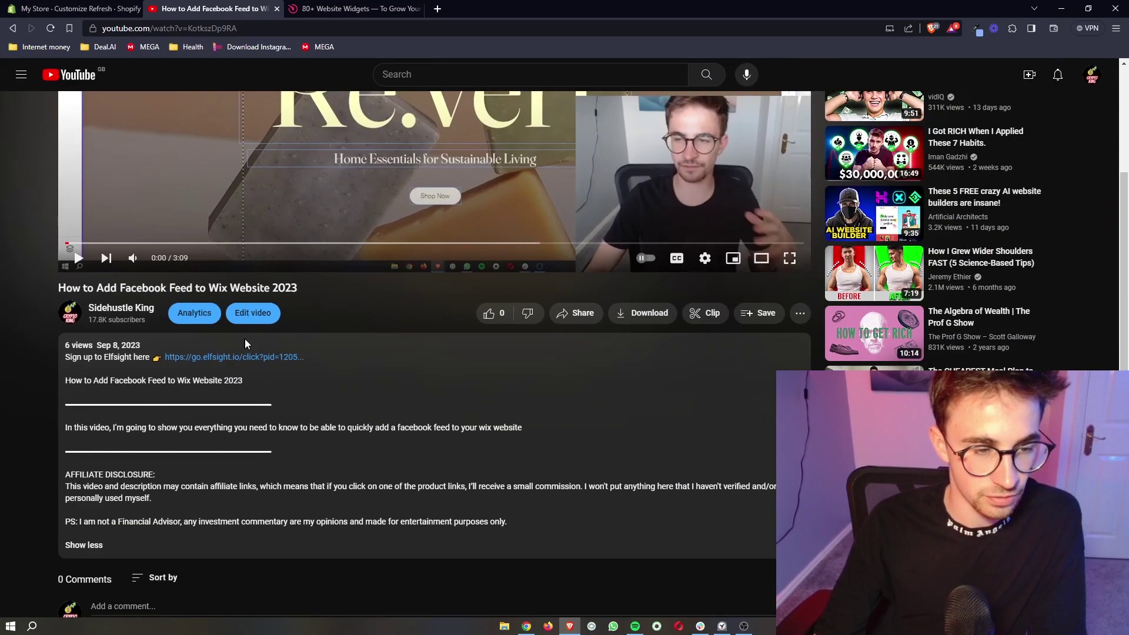
key(ctrl+Tab)
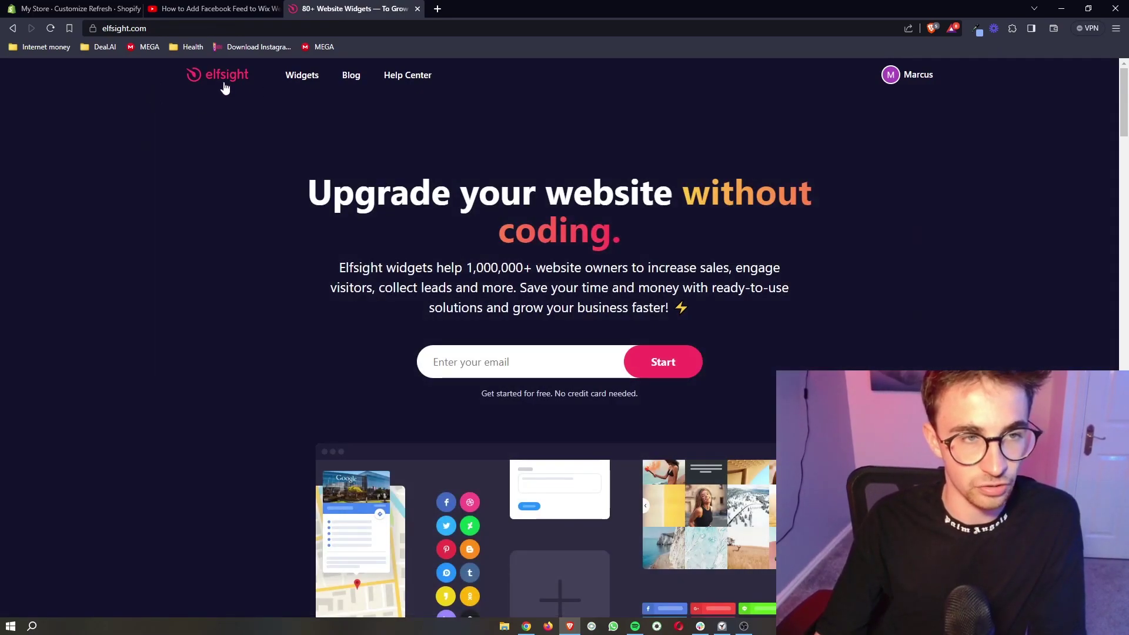
scroll(549, 310, down, 1)
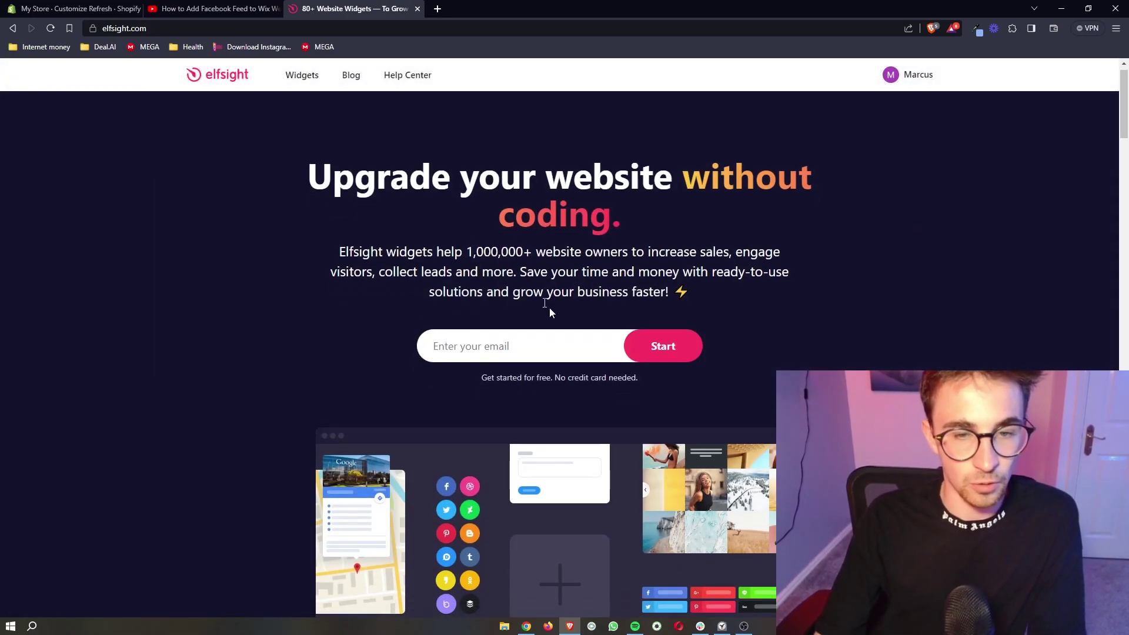
drag(650, 388, 520, 377)
click(571, 411)
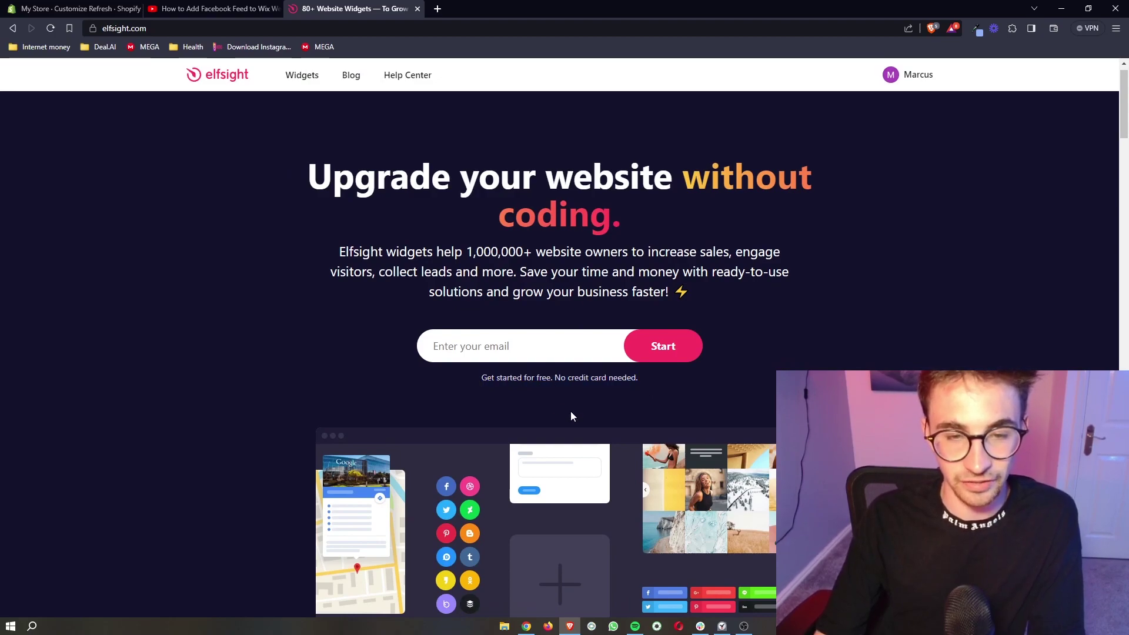
click(525, 359)
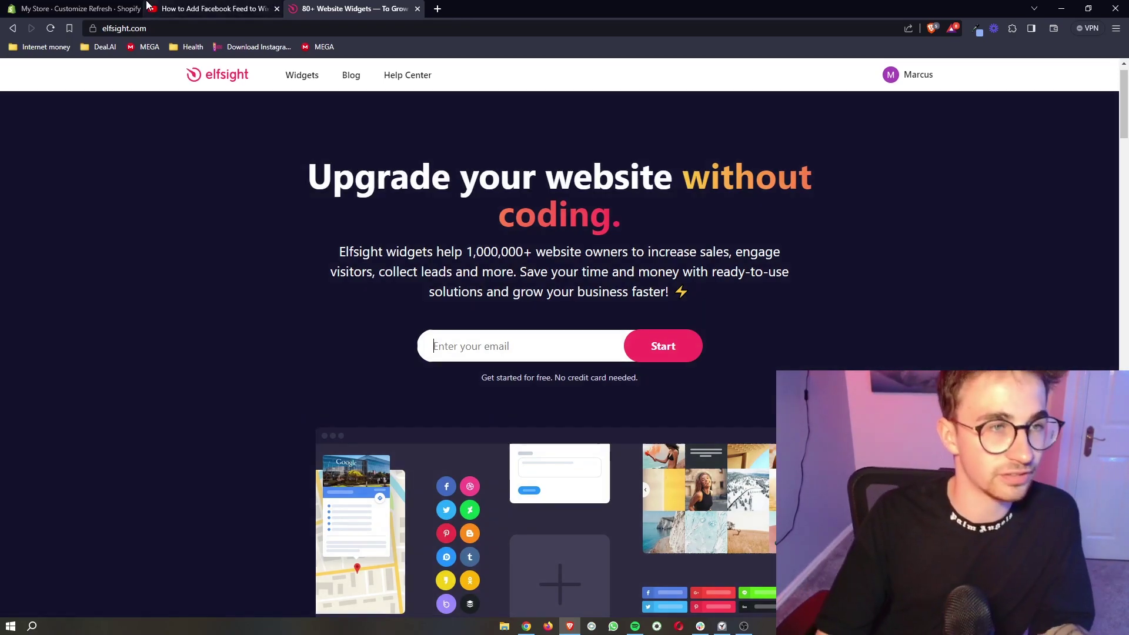
click(136, 8)
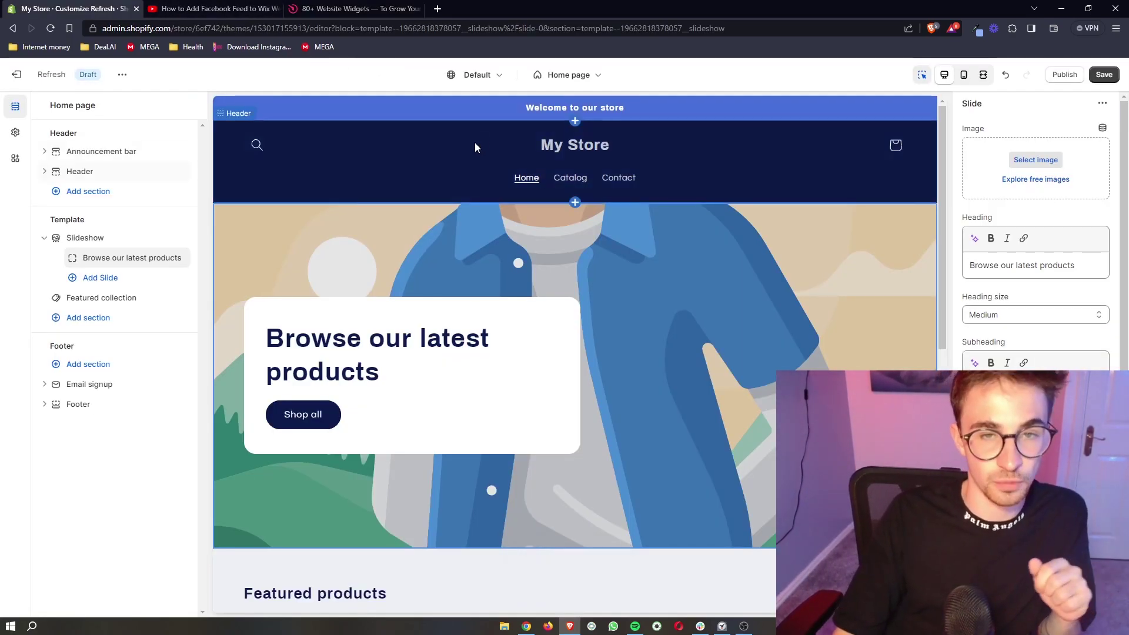
click(421, 7)
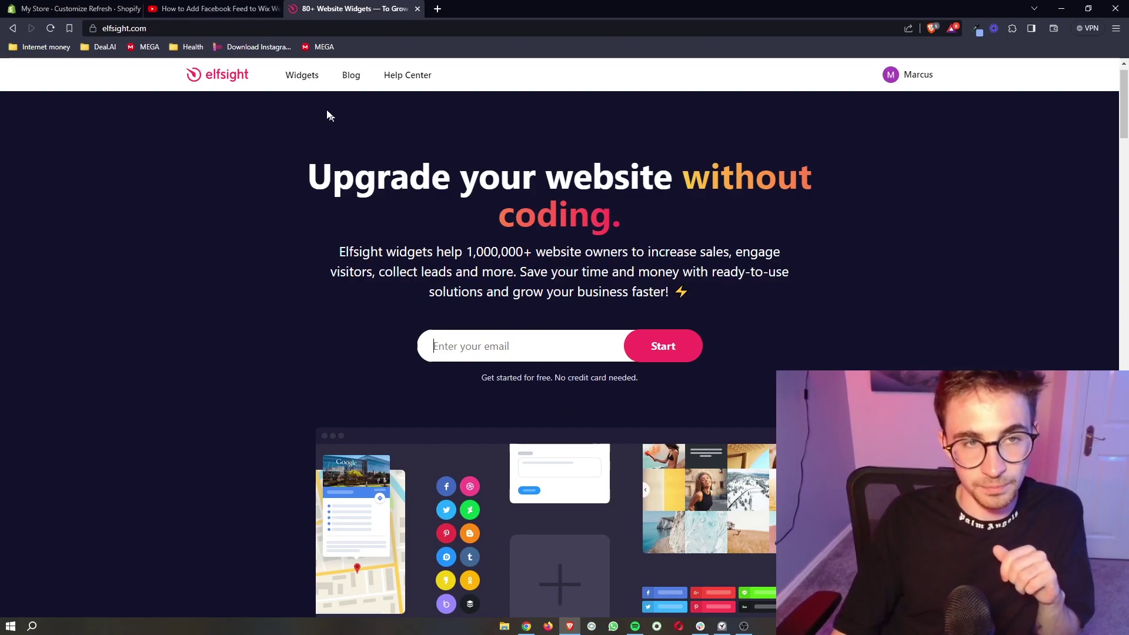
Step: Open Elfsight's full widget catalogue and browse the available widgets
click(303, 76)
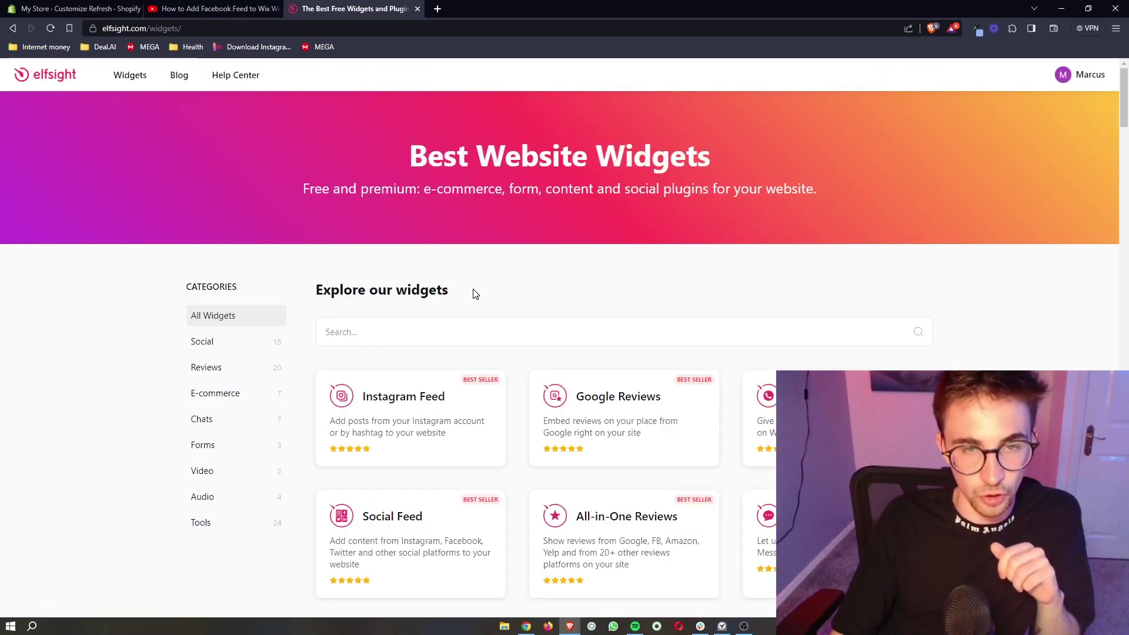
scroll(514, 244, down, 10)
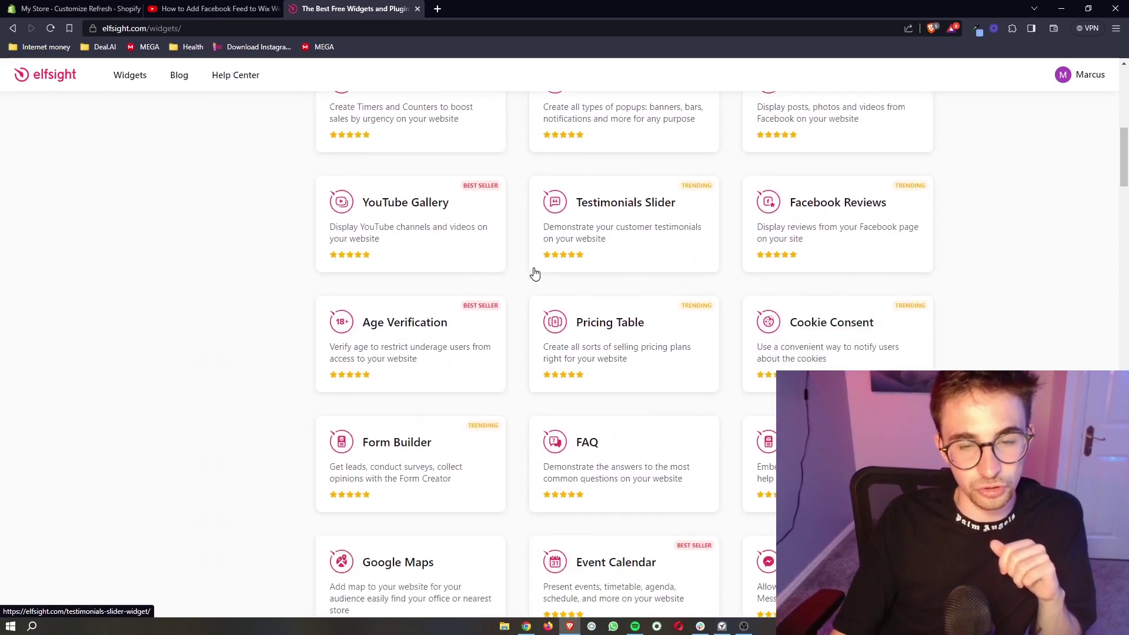
scroll(535, 273, down, 12)
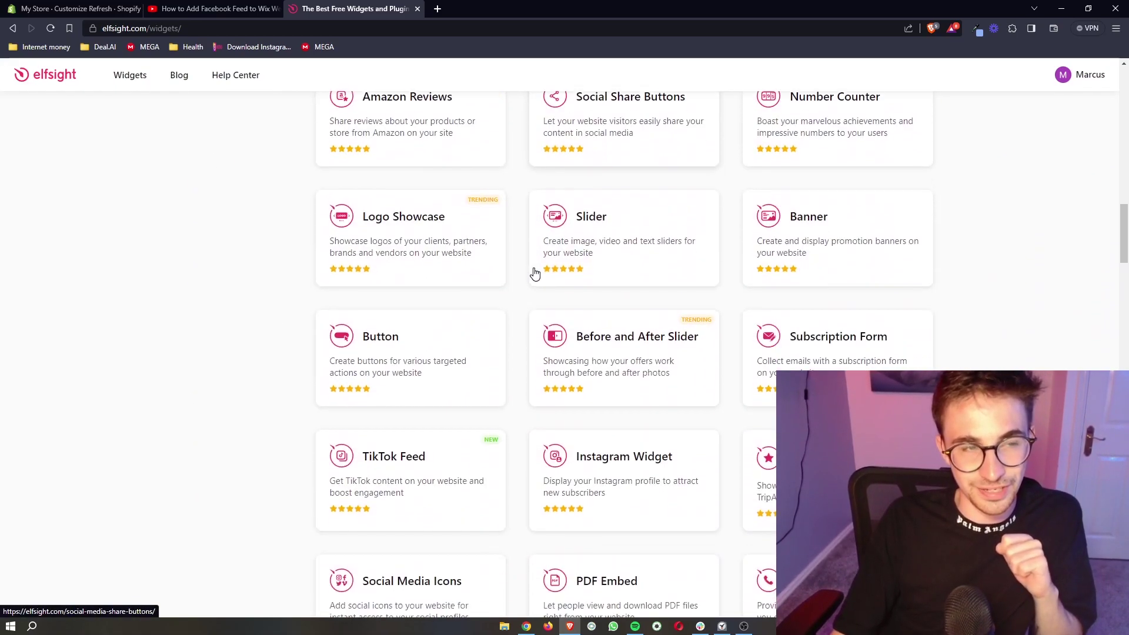
scroll(535, 274, down, 14)
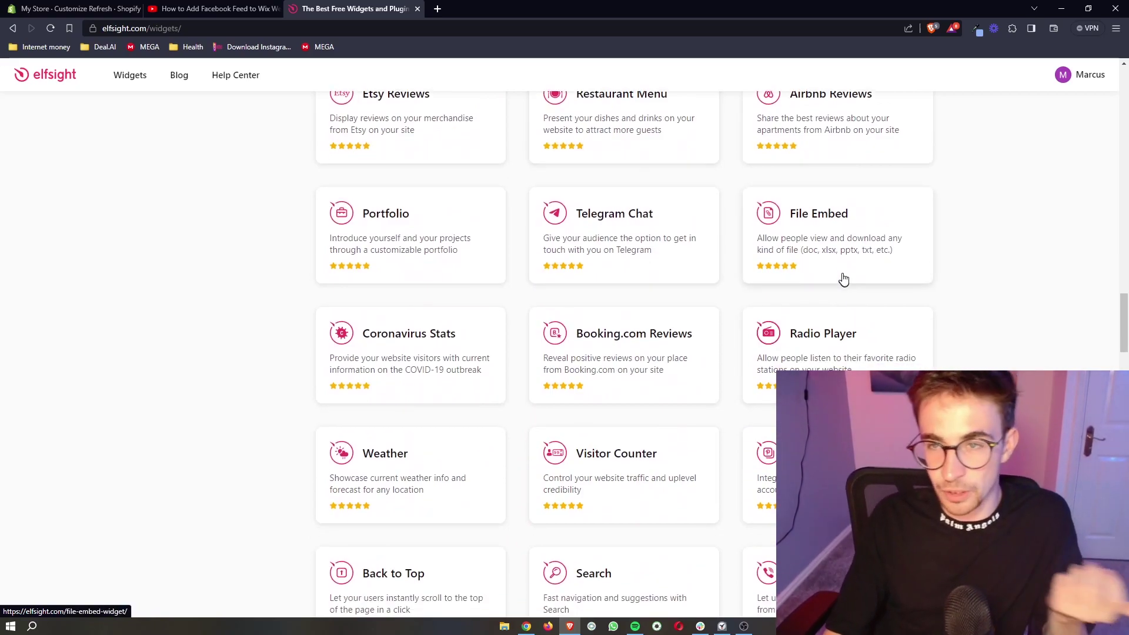
scroll(843, 279, up, 6)
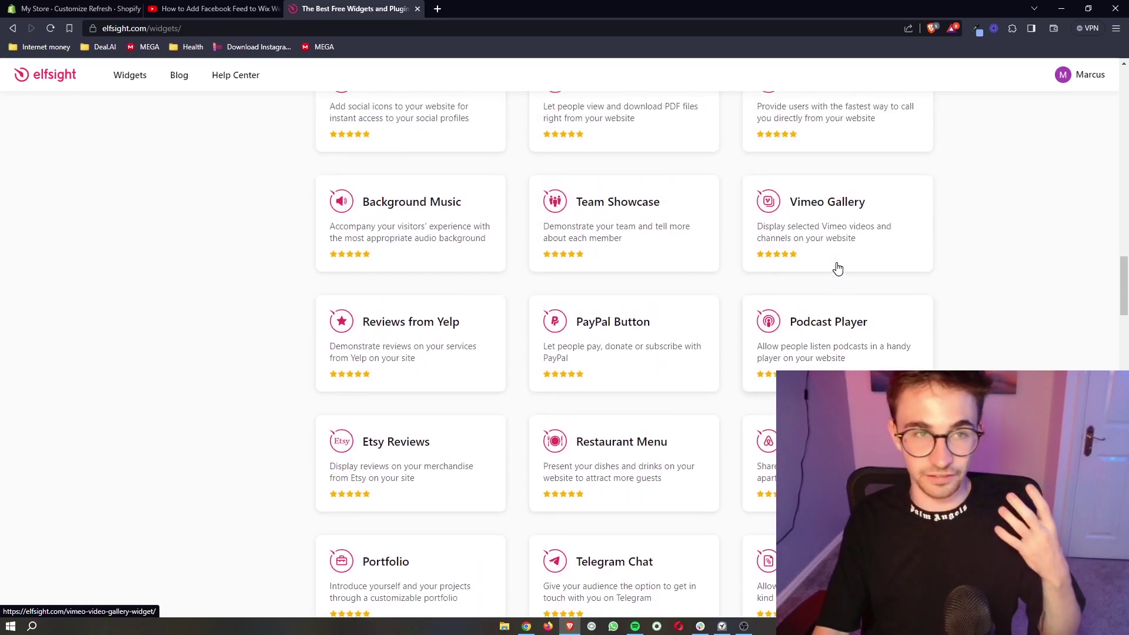
scroll(838, 269, up, 10)
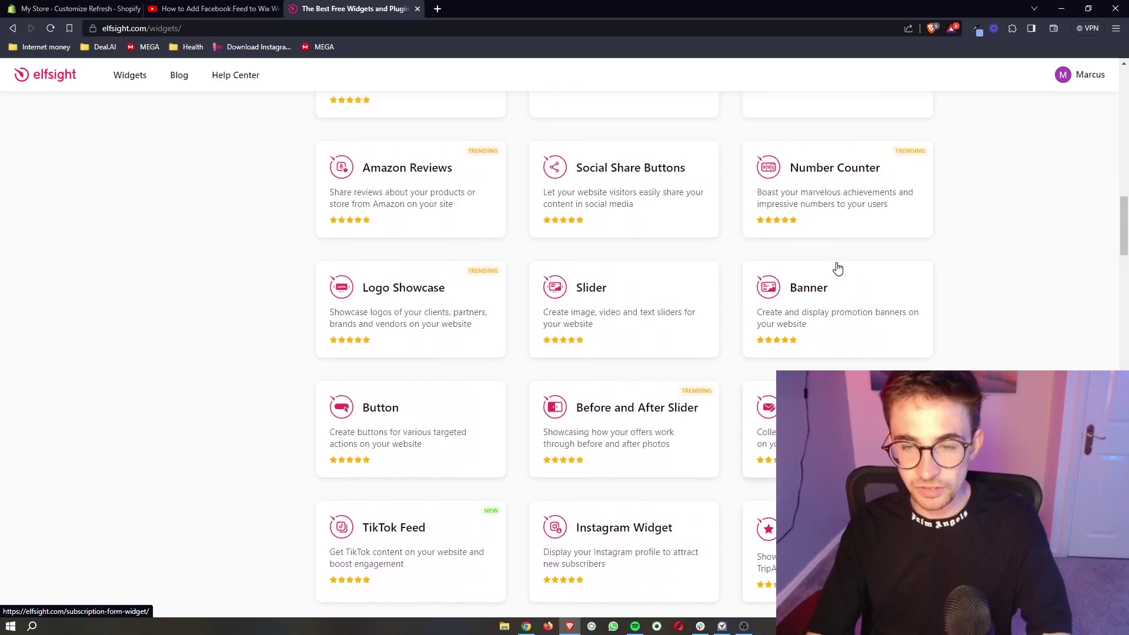
scroll(838, 269, up, 12)
Step: Search the catalogue for 'pricing' and open the Pricing Table widget
click(389, 324)
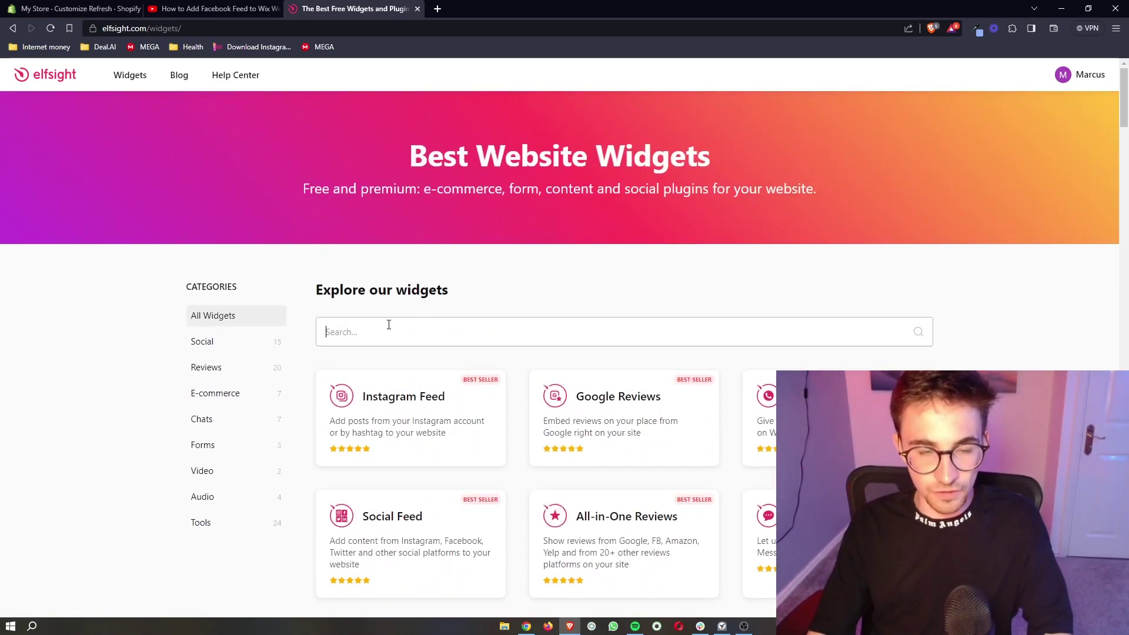
text(pricing)
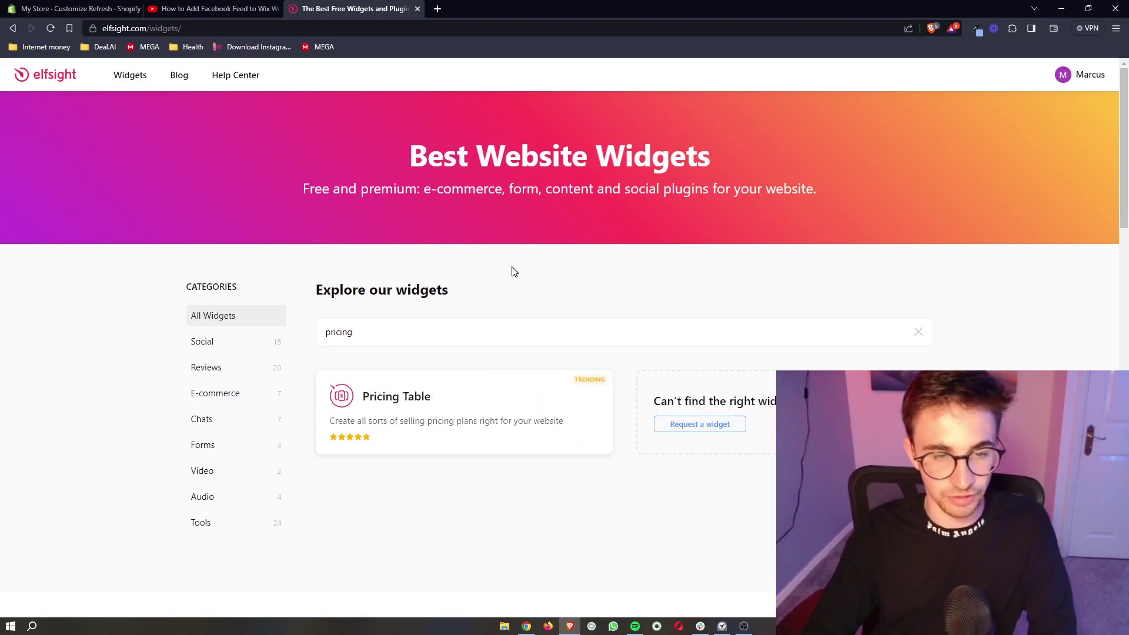
scroll(529, 302, down, 1)
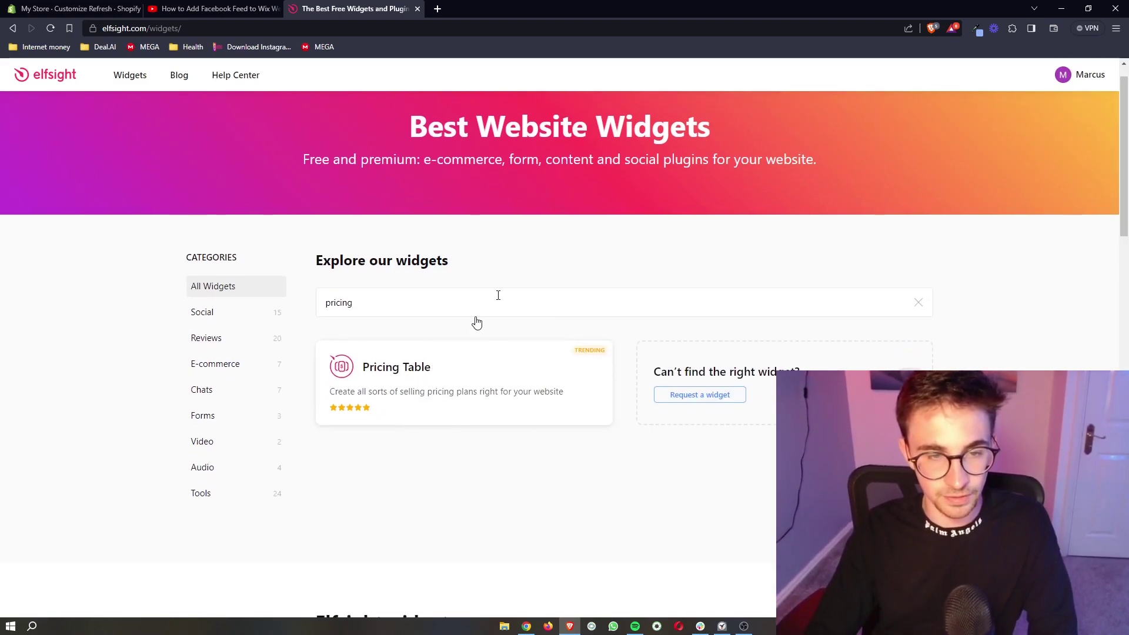
double_click(368, 301)
click(428, 381)
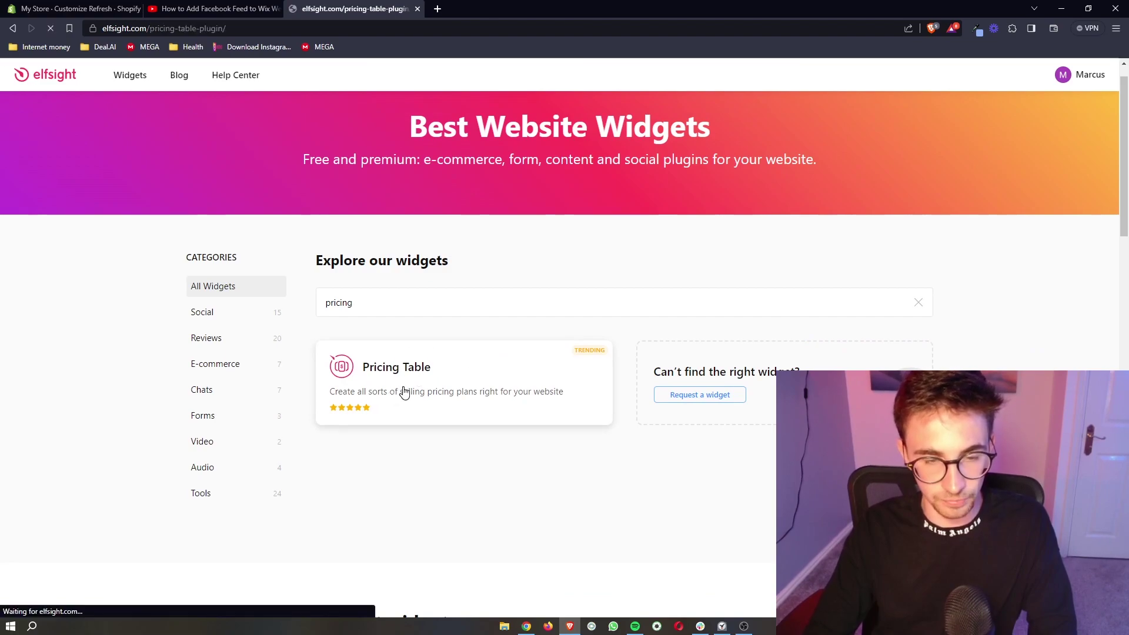
Step: Preview the car comparison, Service Plans and Pricing Grid templates, then settle on hotel-room Pricing Columns
scroll(462, 250, down, 2)
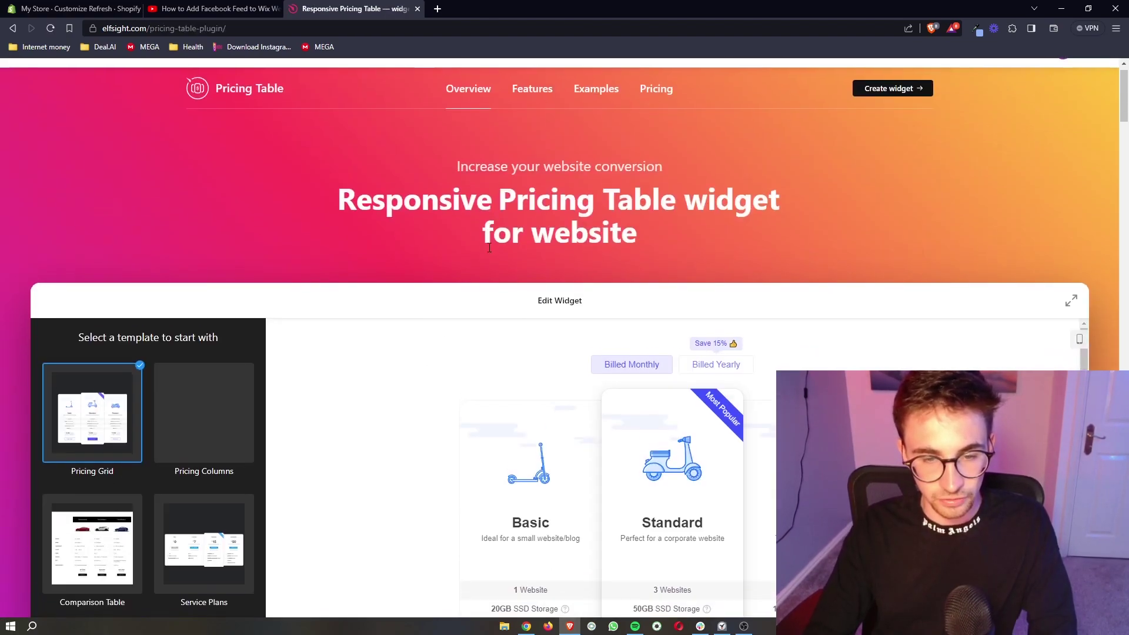
scroll(436, 277, down, 1)
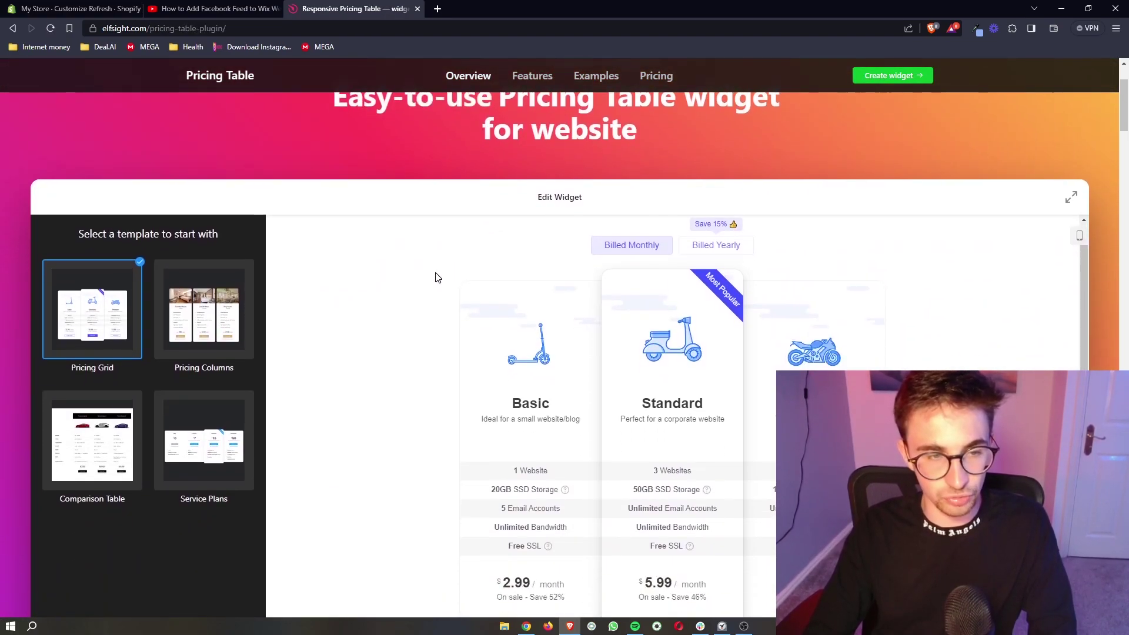
click(200, 264)
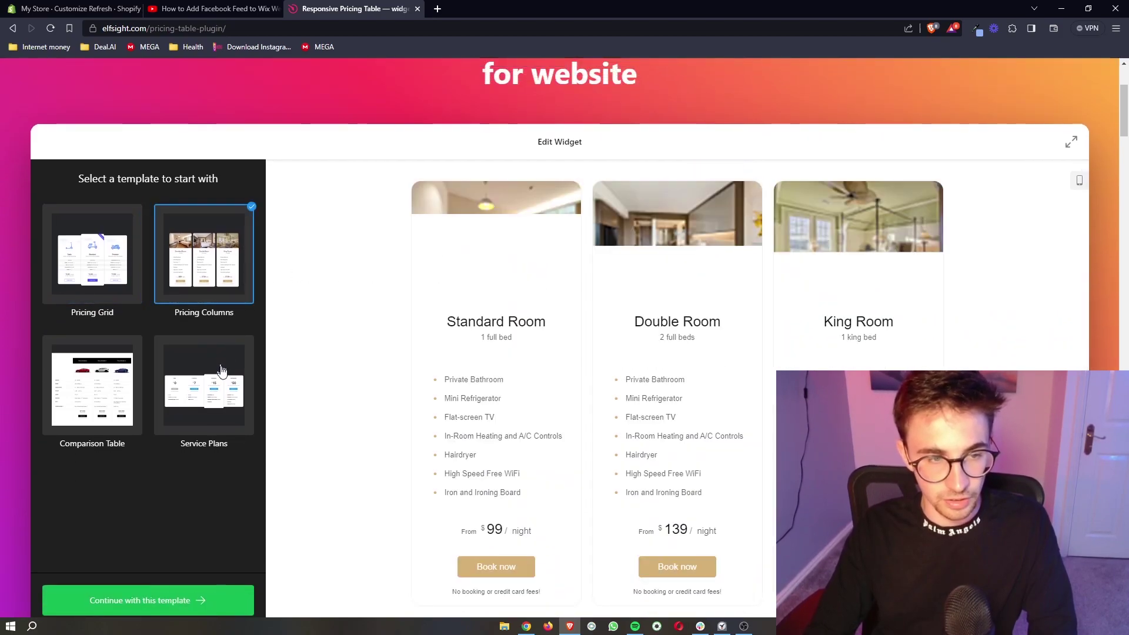
scroll(325, 335, down, 1)
click(109, 381)
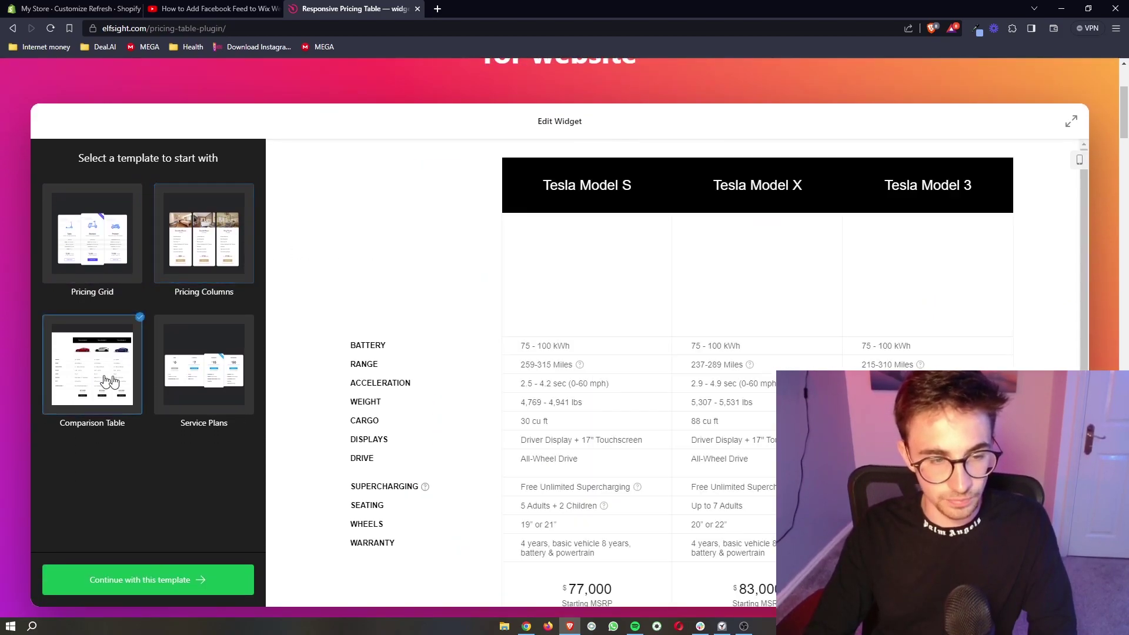
click(201, 385)
click(132, 264)
click(186, 268)
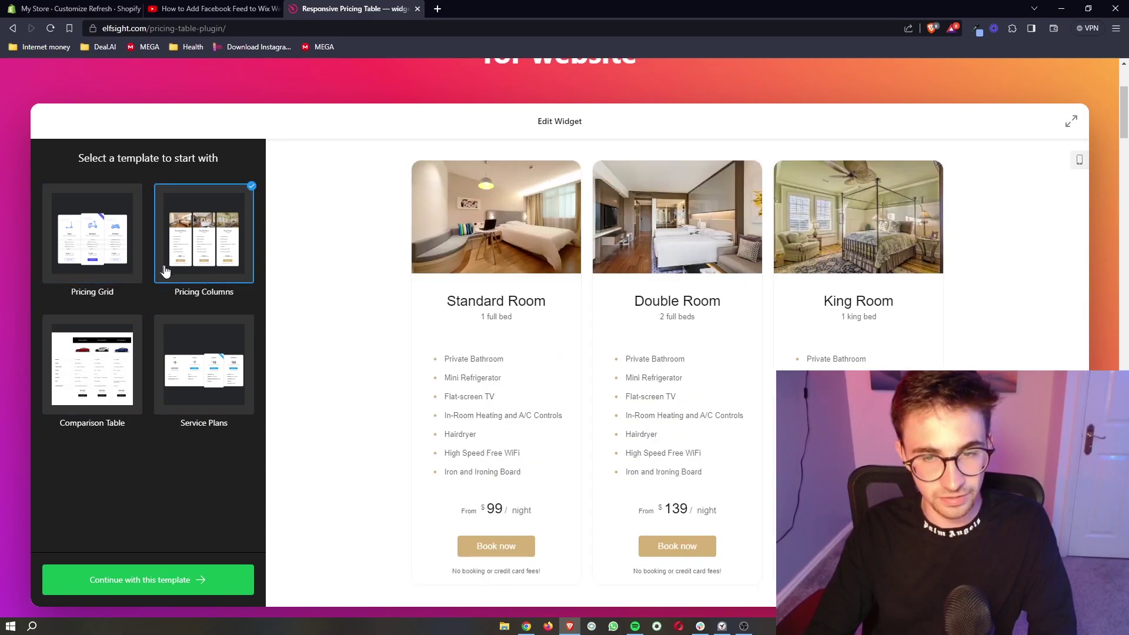
scroll(282, 361, down, 1)
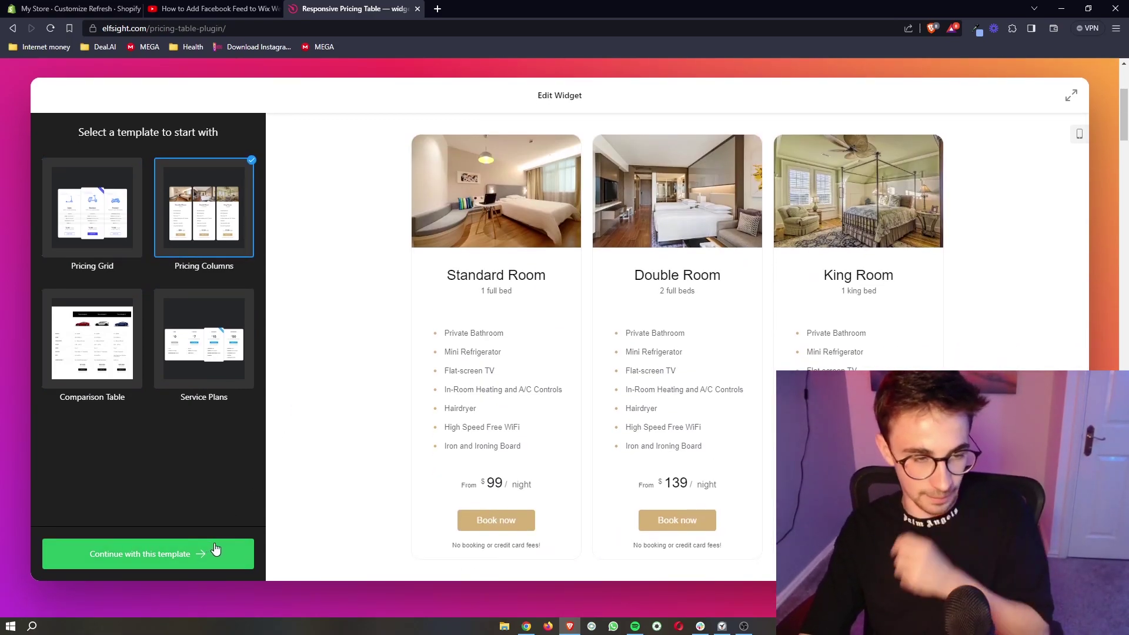
Step: Start editing the template and rename the Standard Room column to 'Subscribe'
click(215, 547)
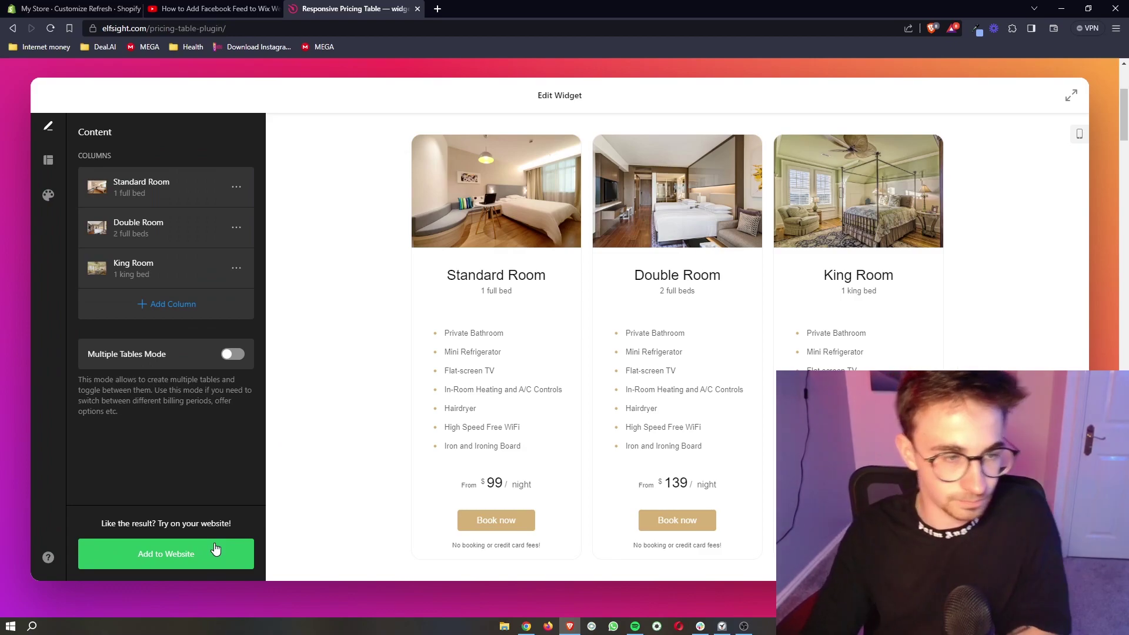
click(242, 181)
drag(225, 171, 116, 170)
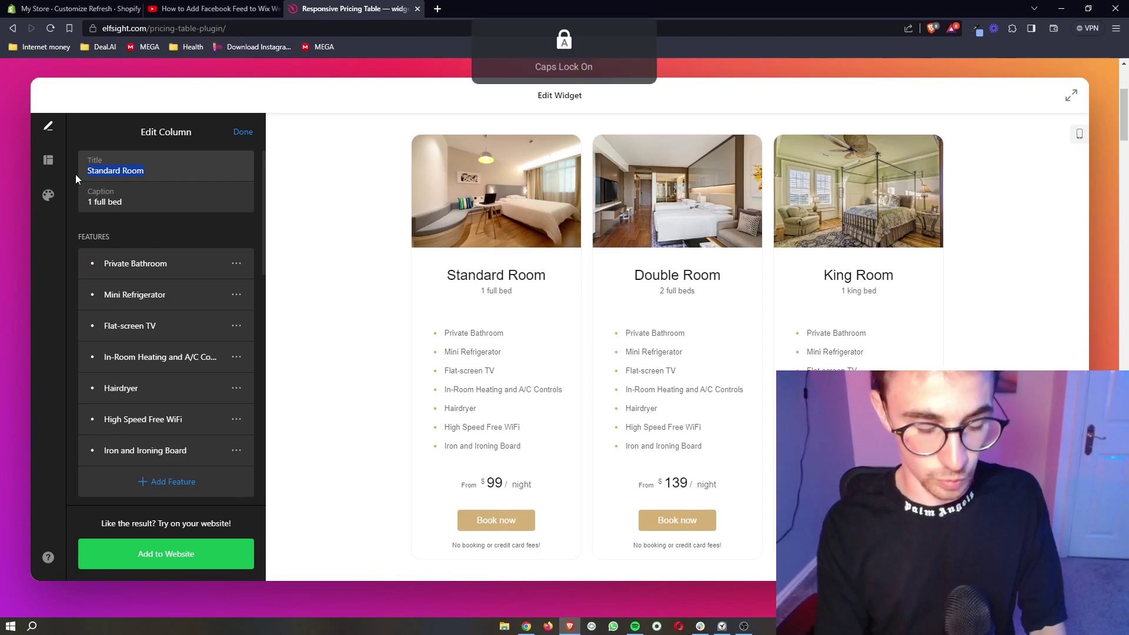
text(Subscribe)
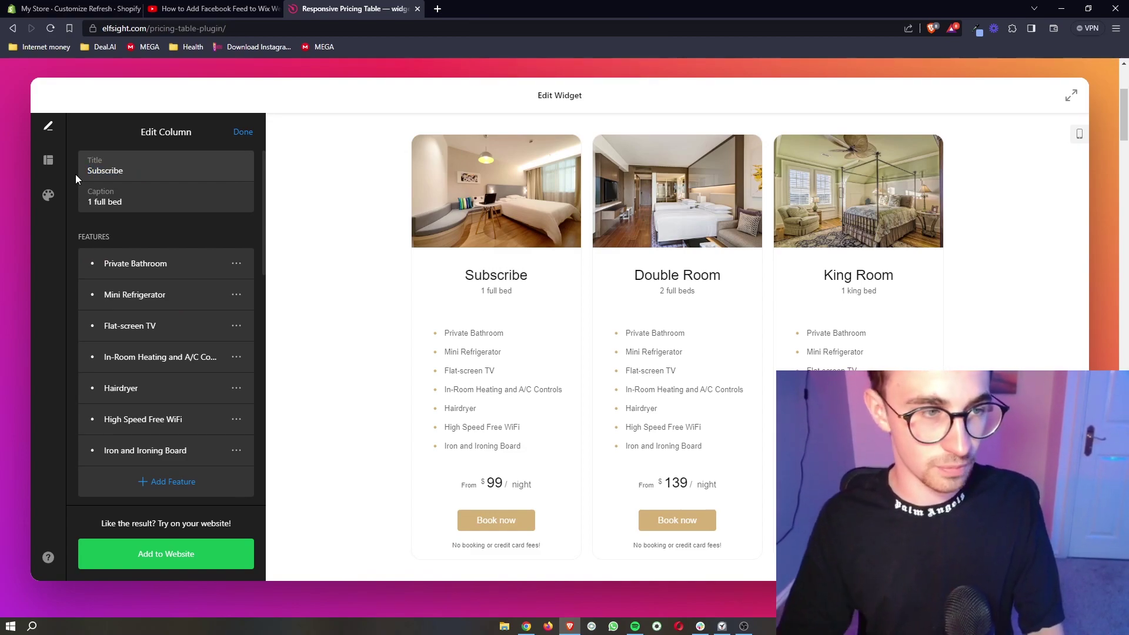
Step: Replace the Private Bathroom feature text with 'Hello'
click(200, 261)
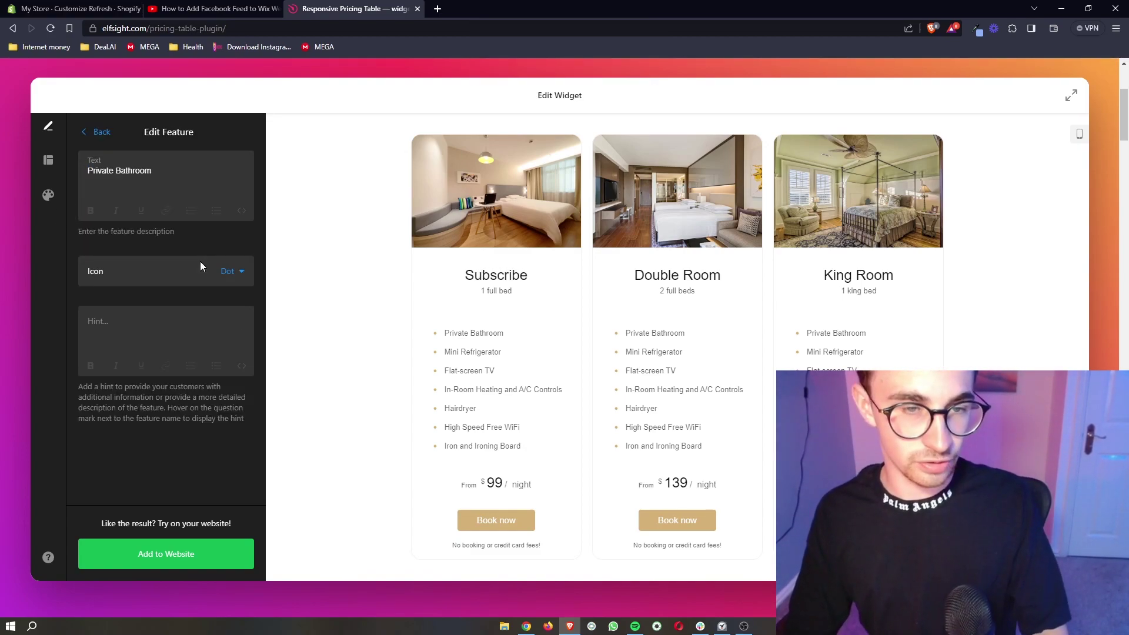
drag(183, 184, 64, 179)
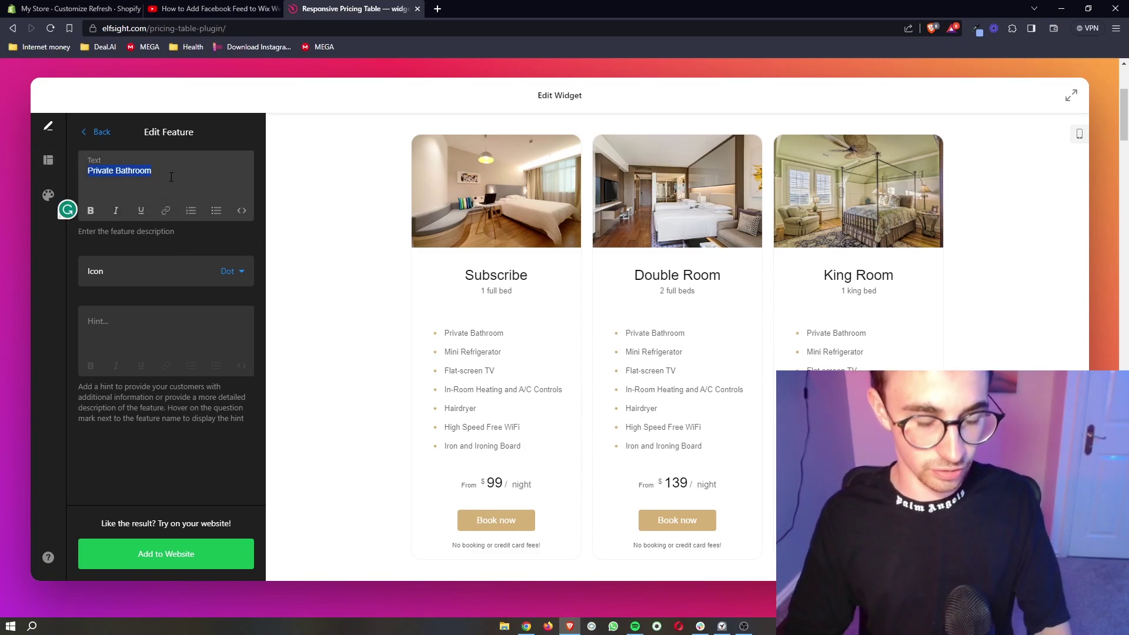
key(Caps_Lock)
text(Hello)
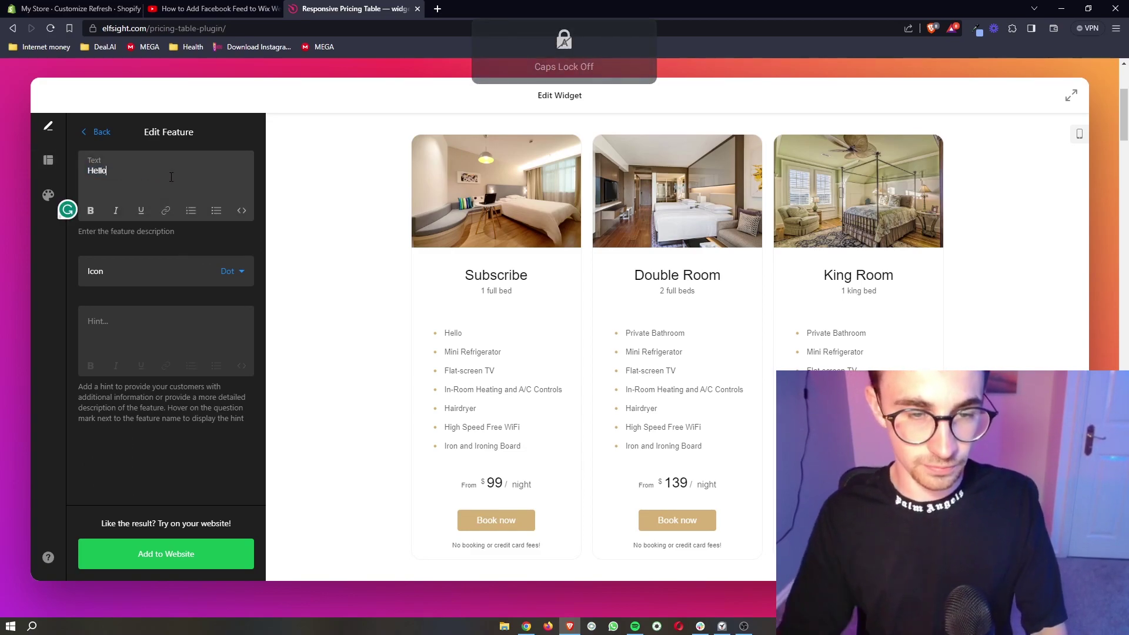
click(89, 132)
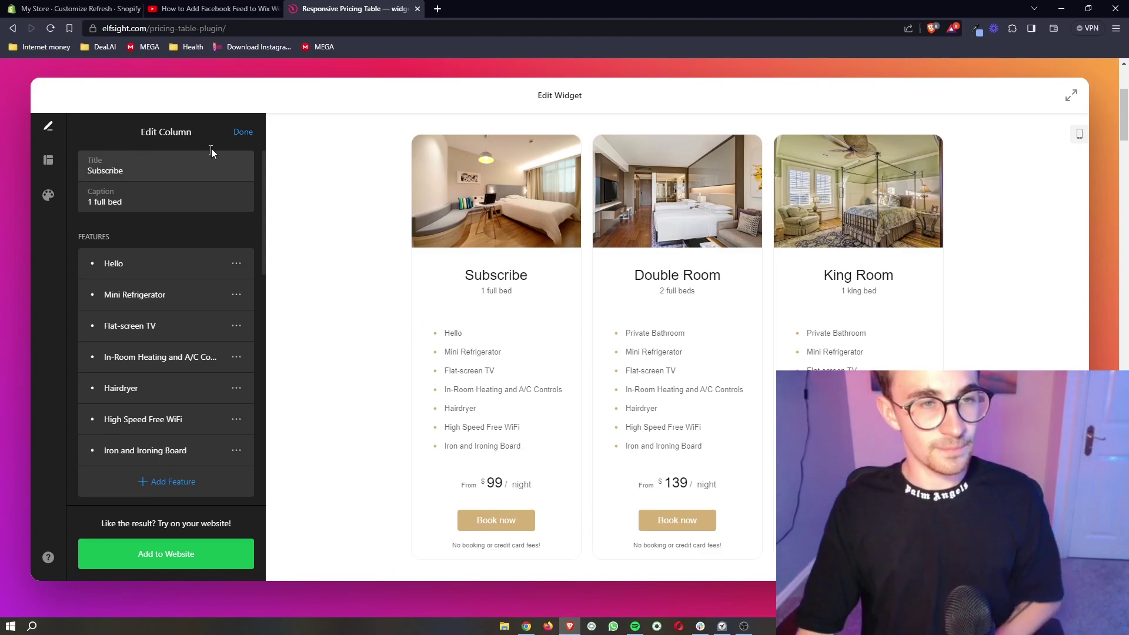
Step: Review the column settings and finish editing the Subscribe column
scroll(215, 225, down, 3)
scroll(203, 277, down, 5)
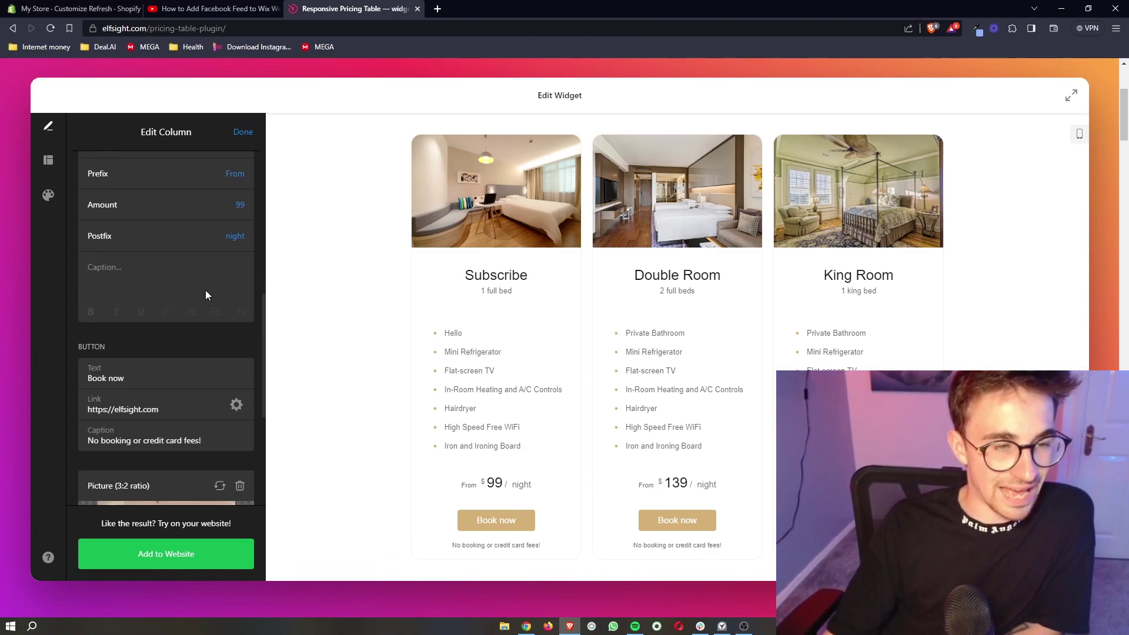
scroll(206, 290, down, 3)
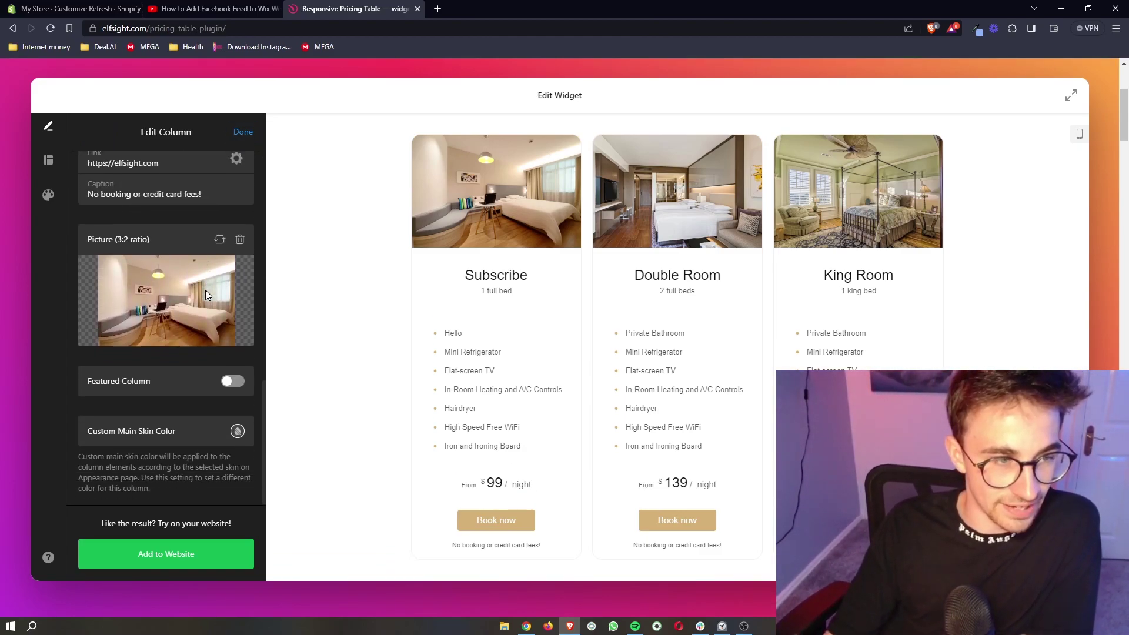
scroll(205, 290, up, 6)
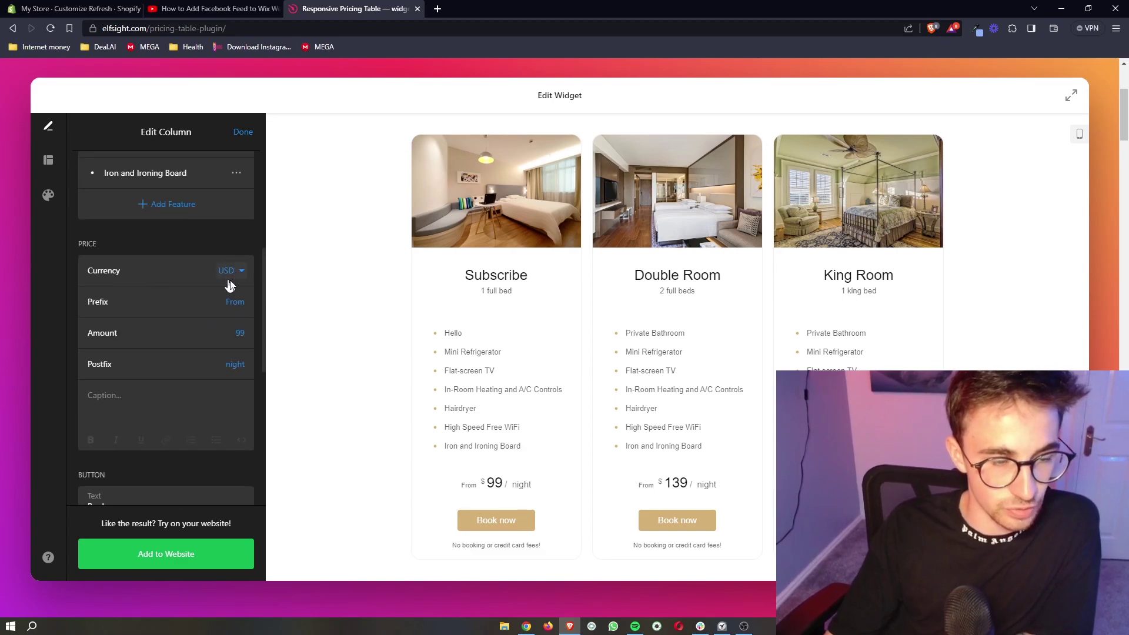
scroll(230, 343, down, 5)
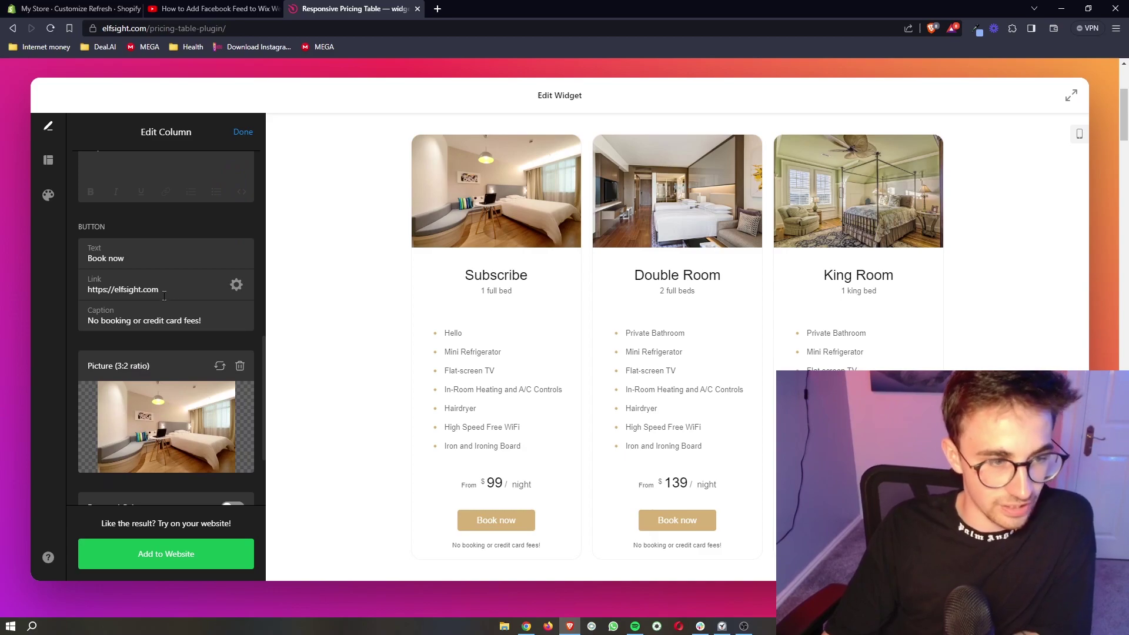
scroll(224, 341, down, 5)
scroll(242, 340, up, 2)
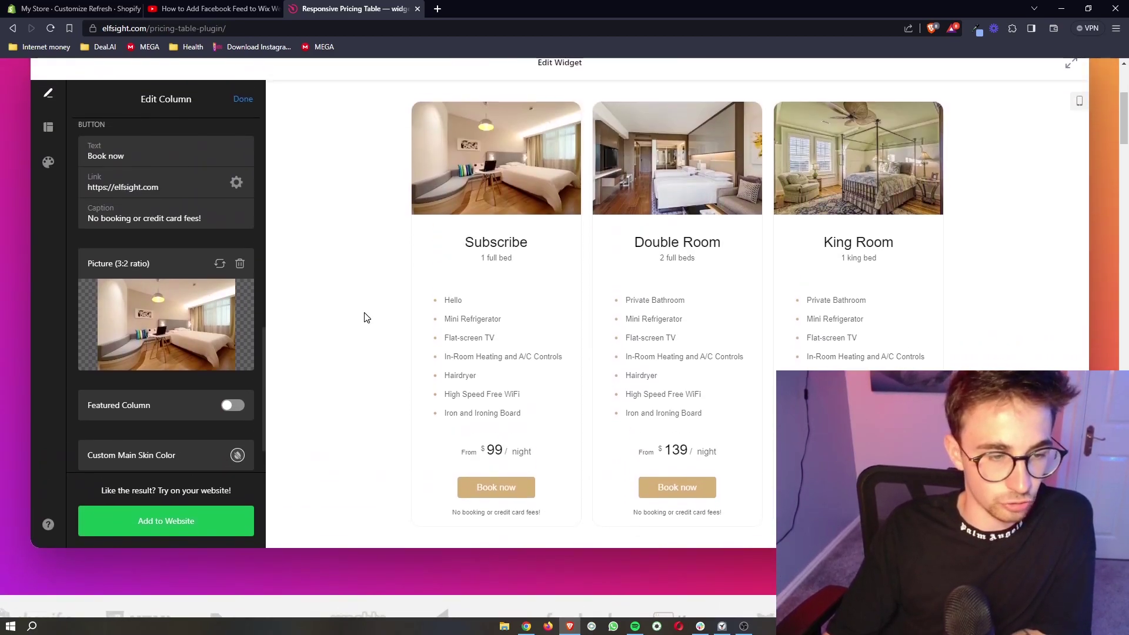
click(243, 99)
Step: Save the widget with Add to Website so it opens in the Elfsight dashboard
scroll(537, 268, up, 1)
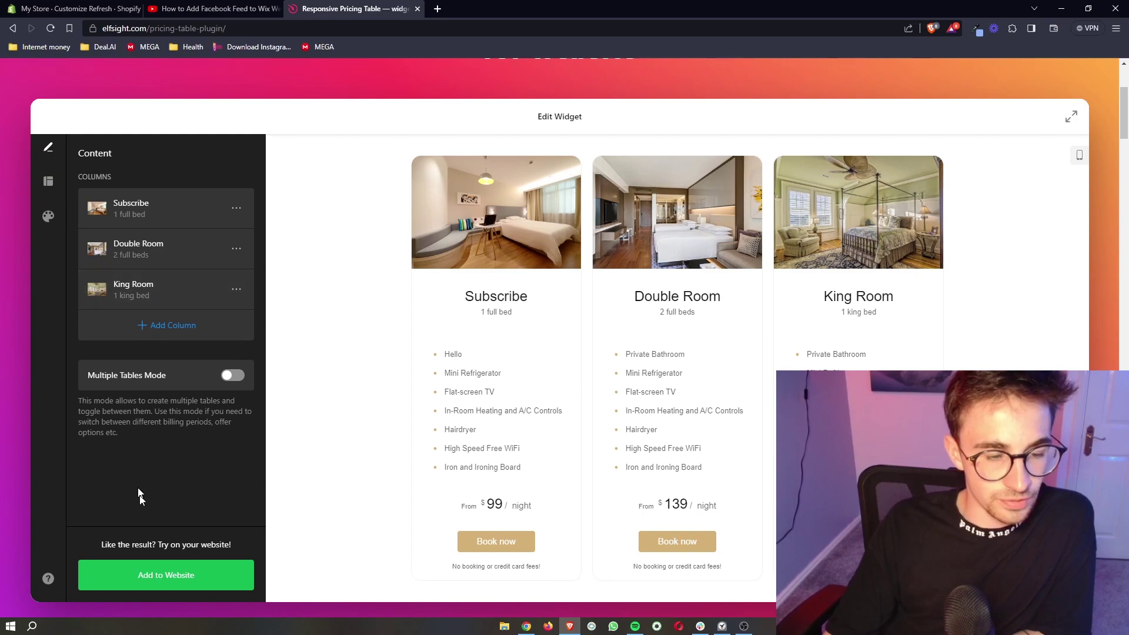
click(156, 579)
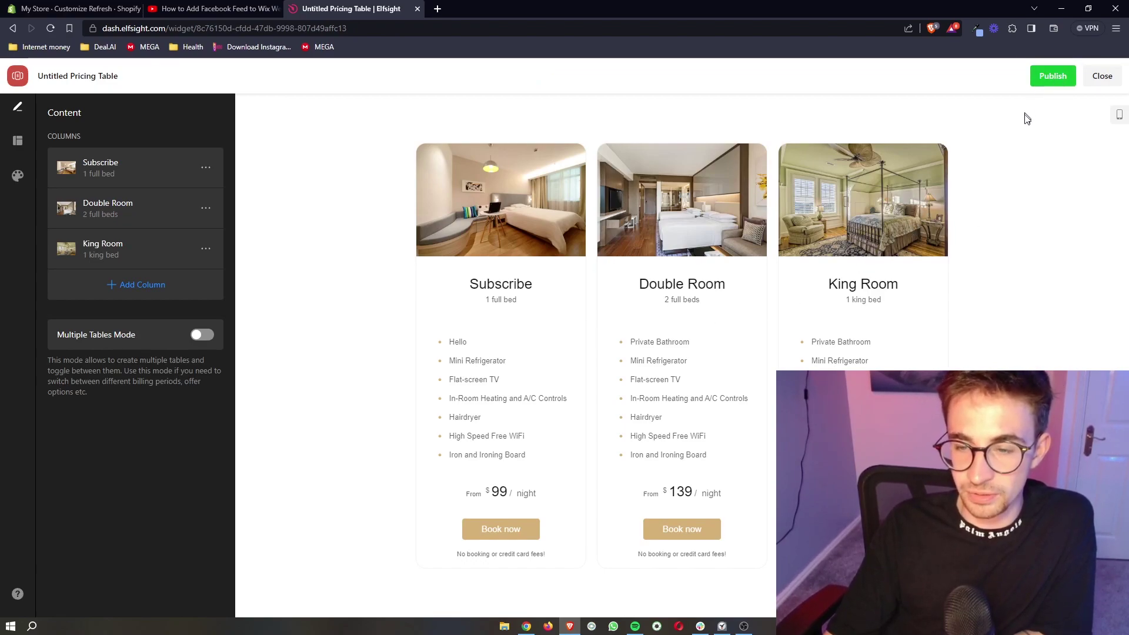
Step: Publish the pricing table and compare the Pro and Premium plans' view allowances
click(1059, 83)
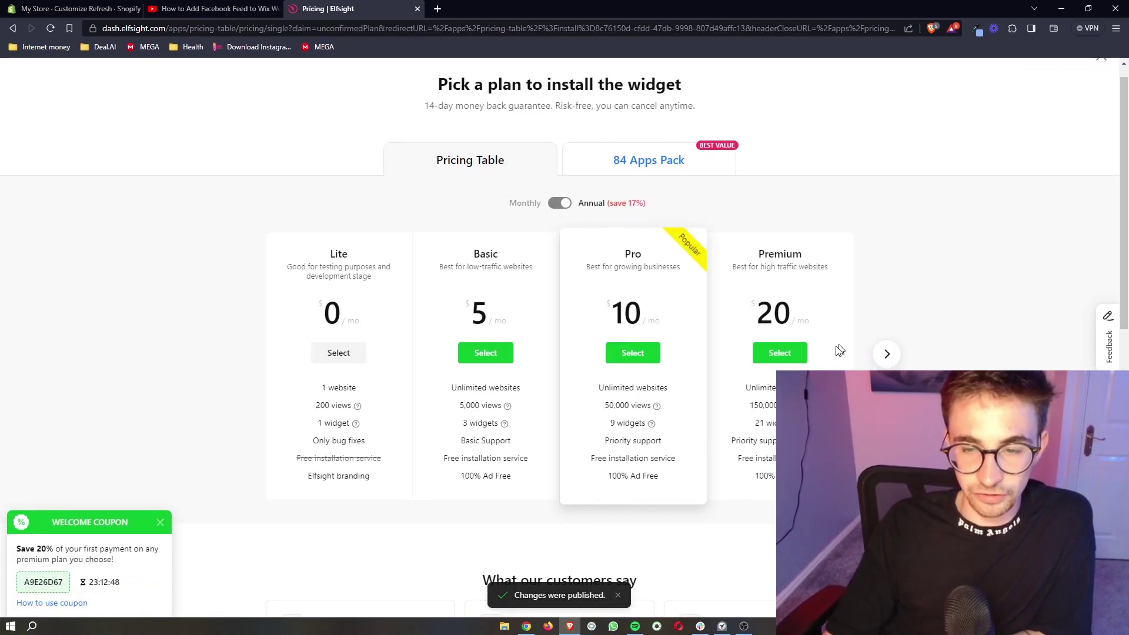
scroll(941, 273, up, 6)
drag(704, 406, 764, 407)
scroll(562, 409, down, 6)
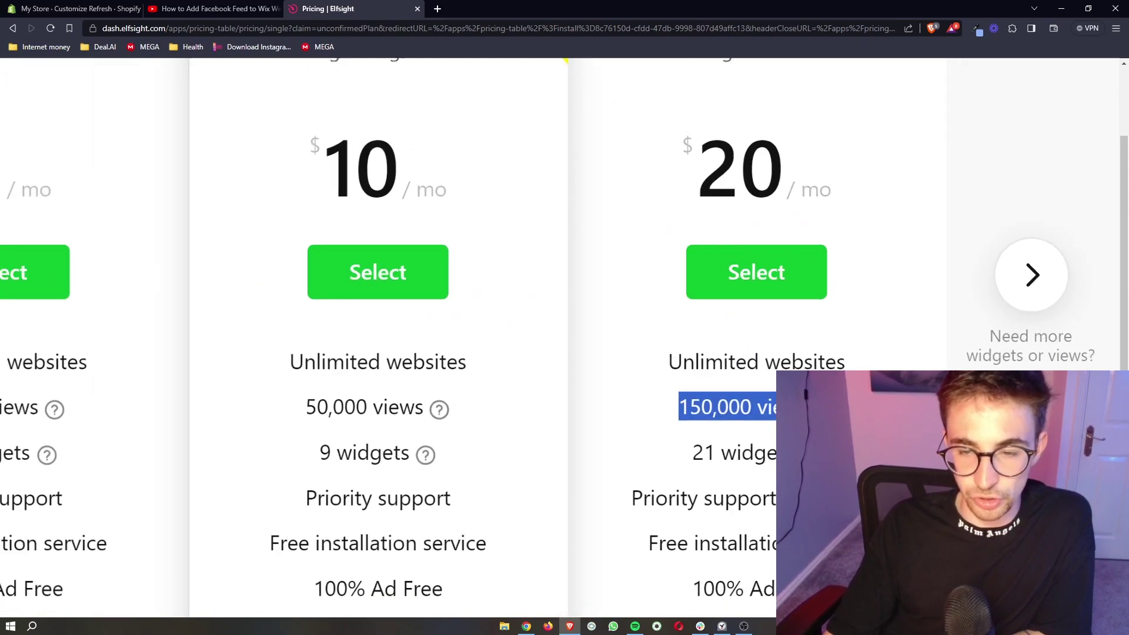
drag(533, 410, 596, 410)
scroll(596, 410, up, 5)
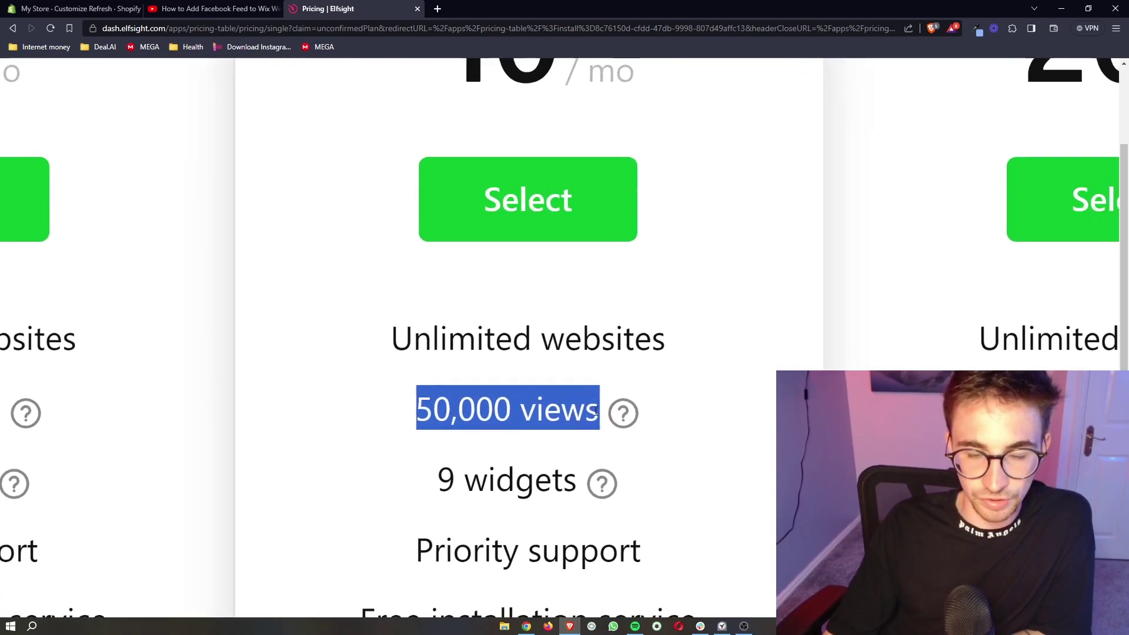
scroll(597, 410, down, 5)
drag(310, 422, 470, 428)
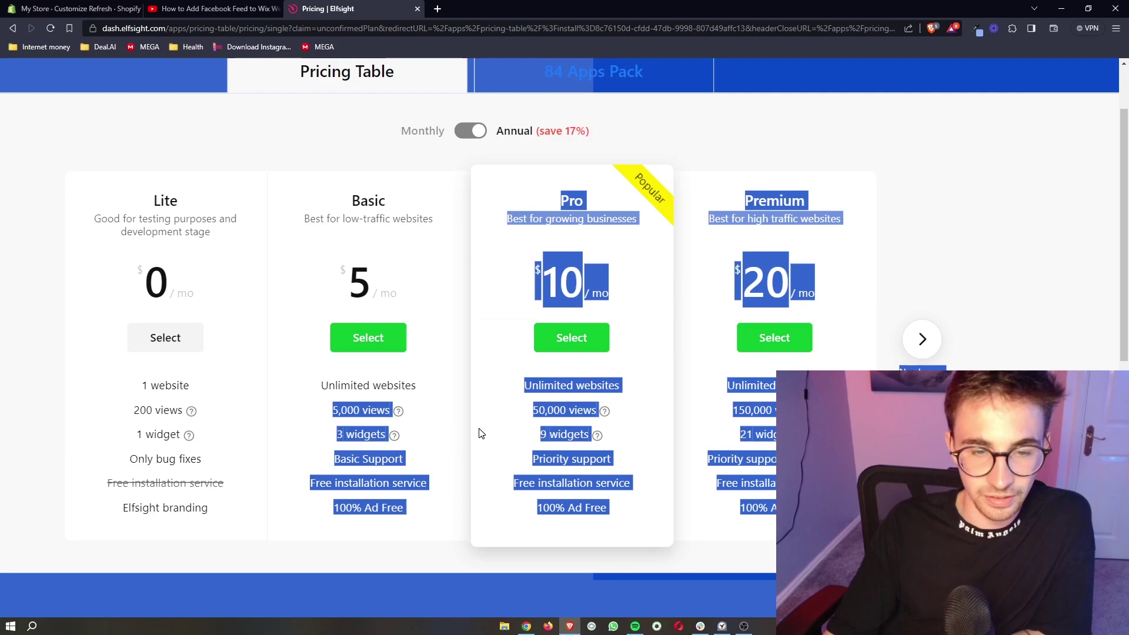
click(462, 427)
Step: Select the free Lite plan to install the widget
scroll(462, 428, down, 3)
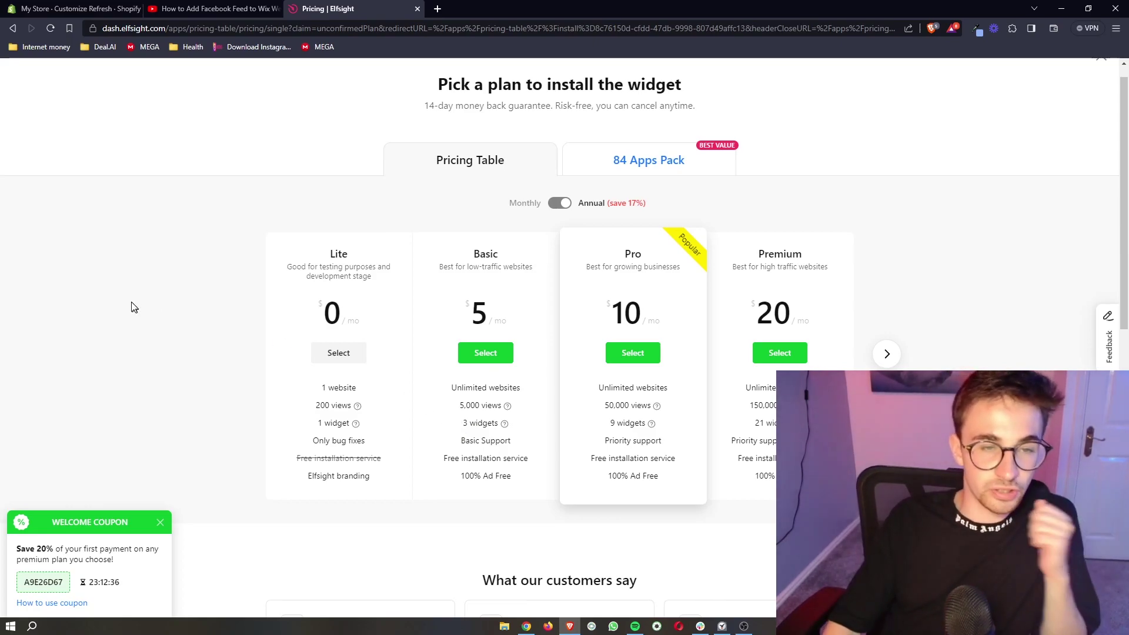
scroll(341, 284, up, 3)
scroll(353, 294, down, 1)
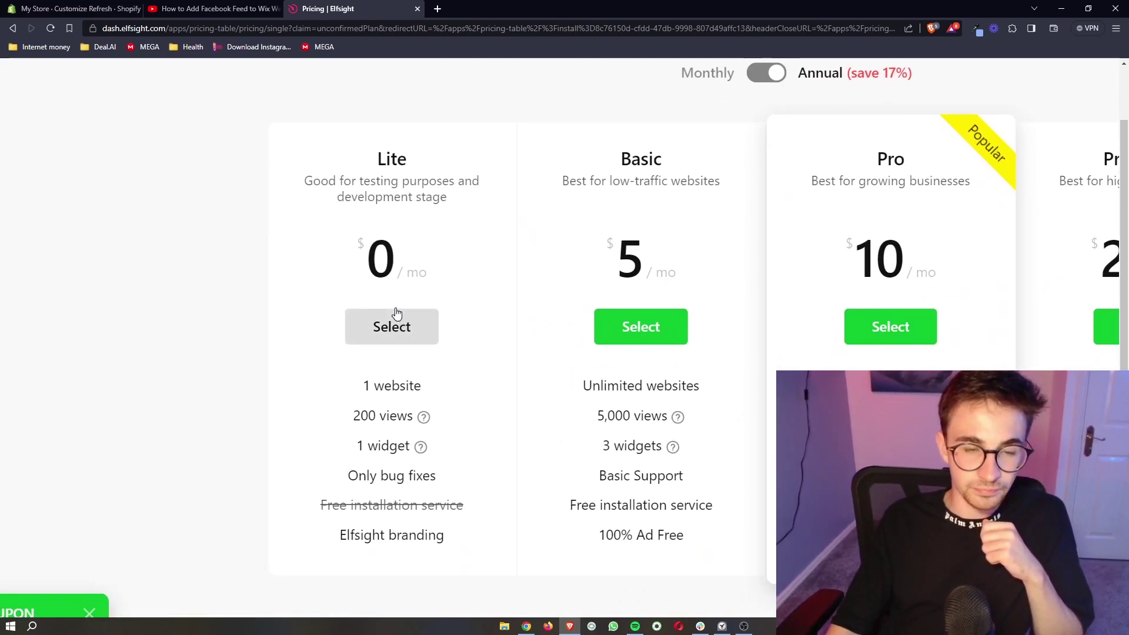
ctrl+scroll(396, 312, down, 4)
drag(378, 292, 295, 302)
click(354, 353)
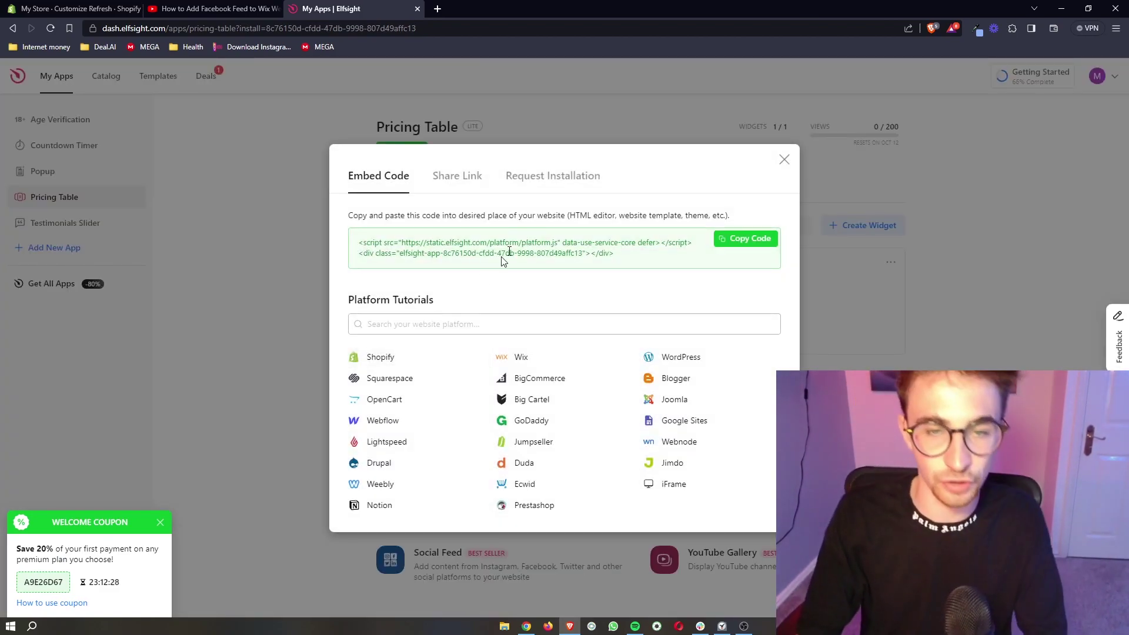
Step: Copy the pricing table's embed code to the clipboard with Copy Code
drag(632, 262, 348, 228)
click(602, 300)
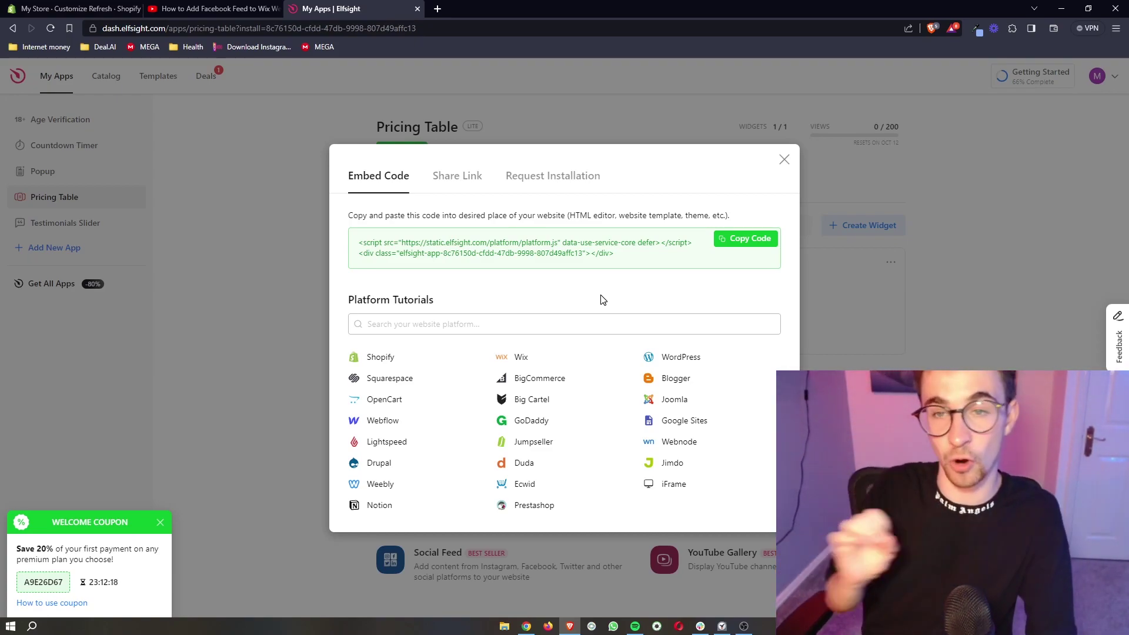
click(761, 239)
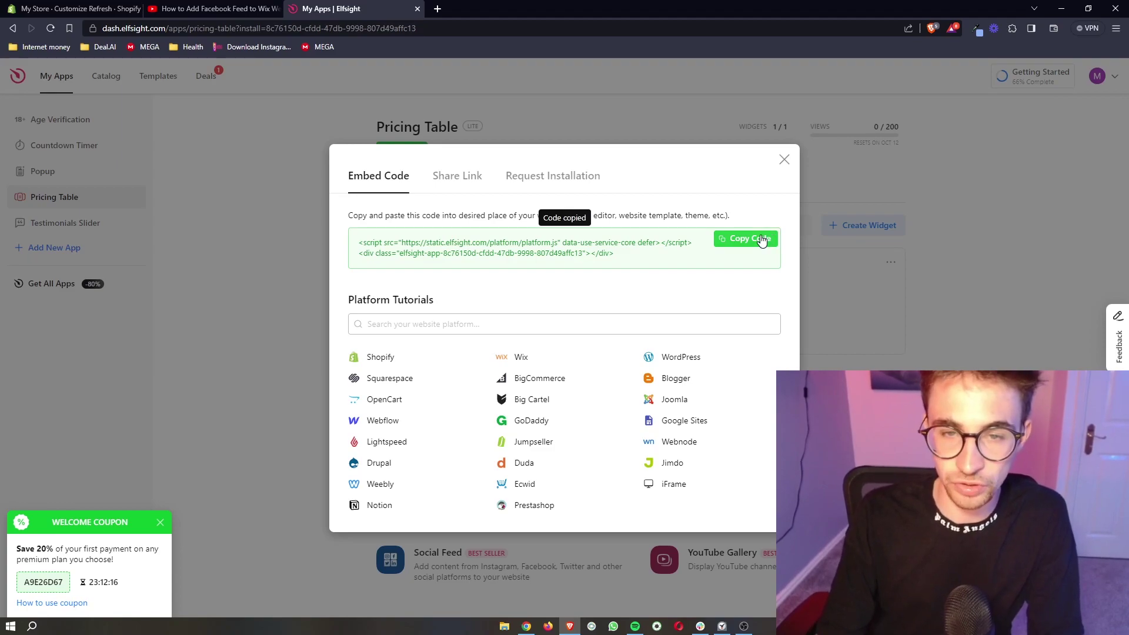
Step: In the Shopify theme editor, add a Custom Liquid section below Featured collection
click(77, 9)
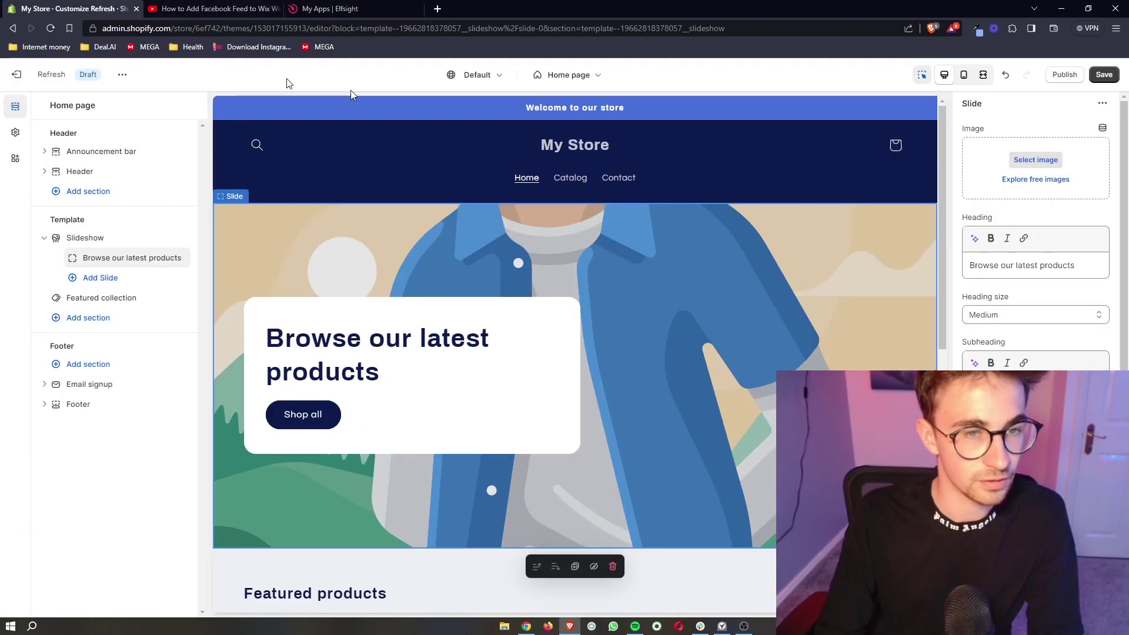
scroll(655, 276, down, 3)
scroll(655, 276, down, 4)
scroll(655, 276, up, 5)
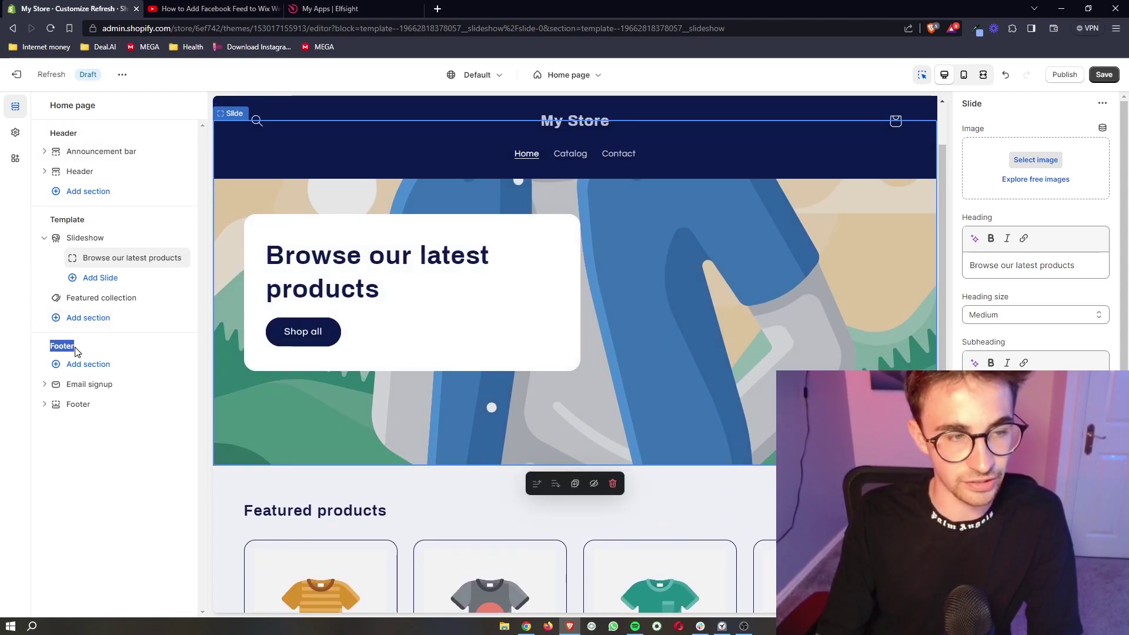
drag(51, 198, 67, 218)
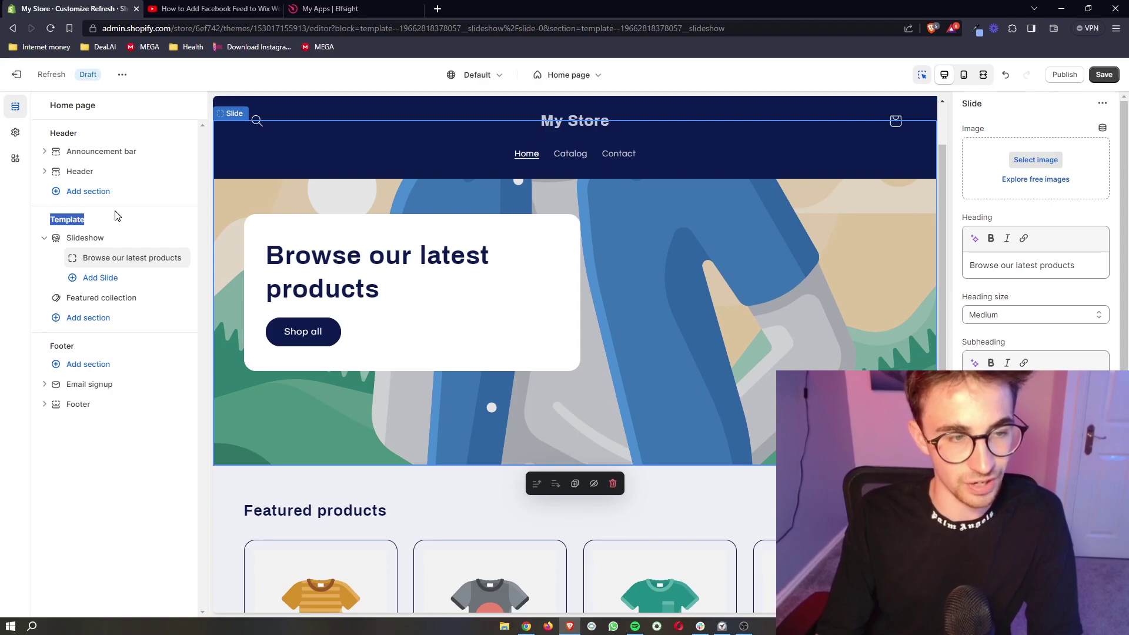
click(94, 324)
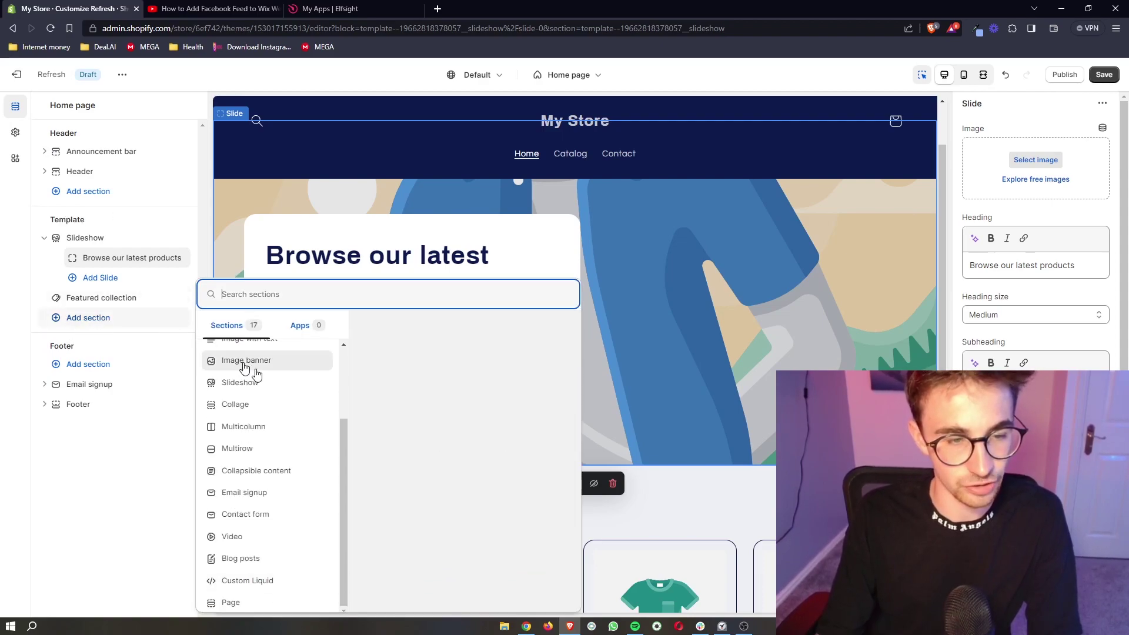
scroll(247, 382, up, 2)
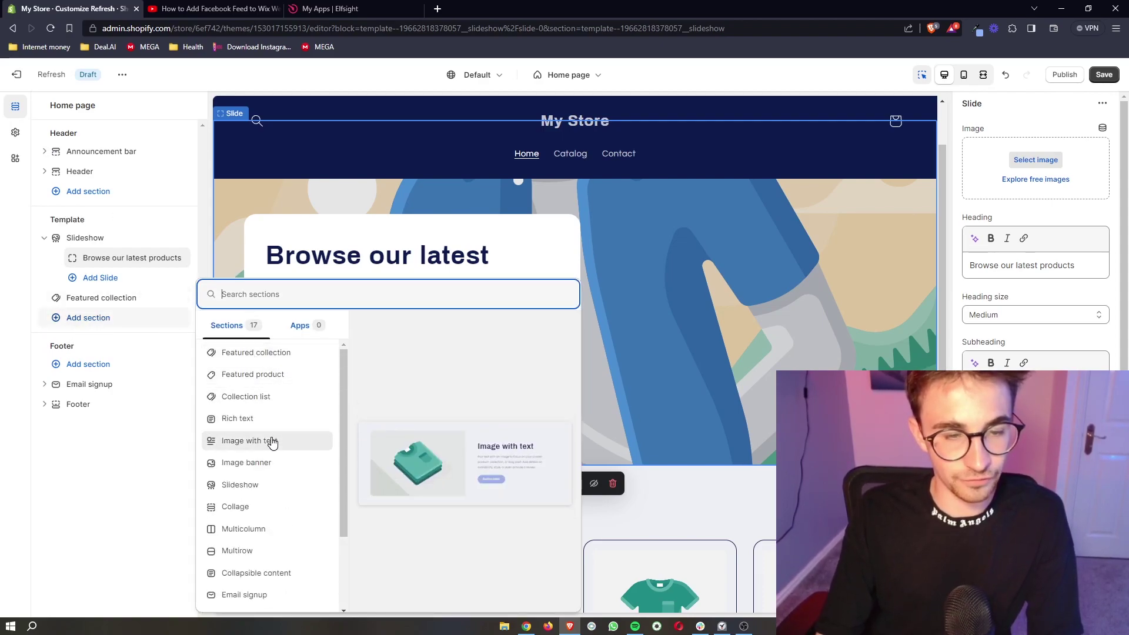
scroll(271, 438, down, 3)
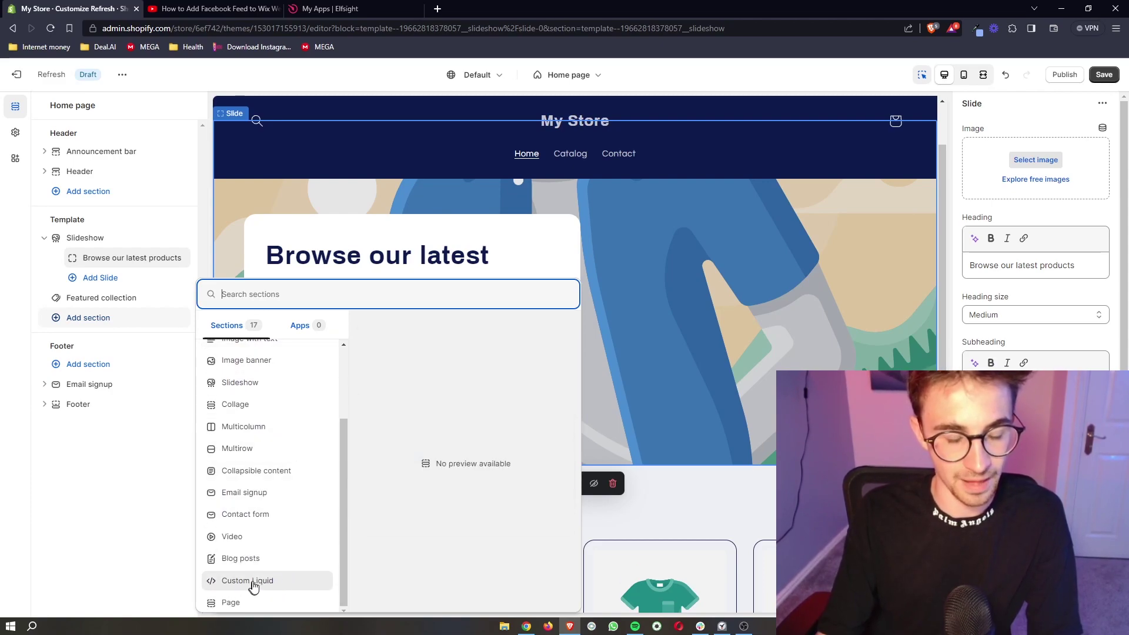
click(253, 582)
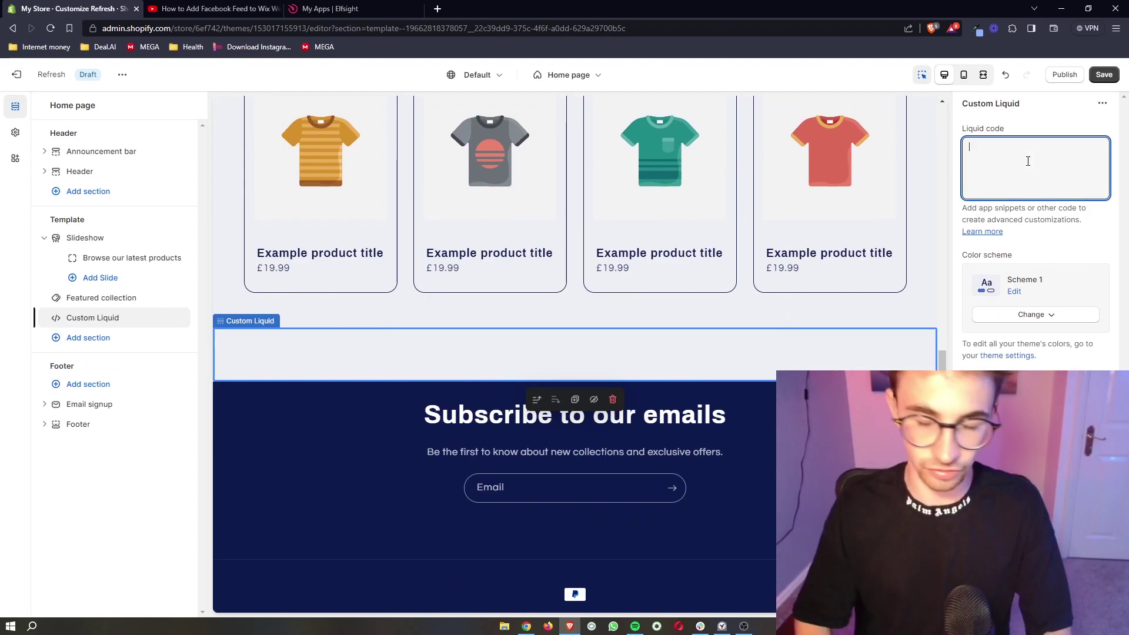
Step: Paste the Elfsight embed code into the Liquid code box and check the room-column preview
key(ctrl+v)
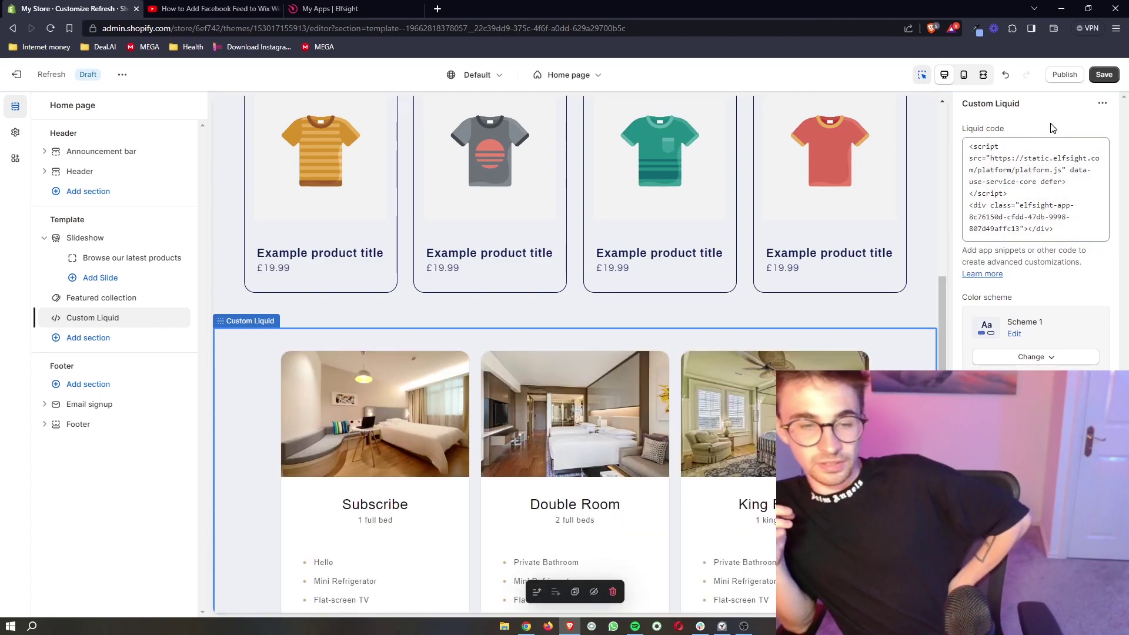
scroll(713, 454, down, 5)
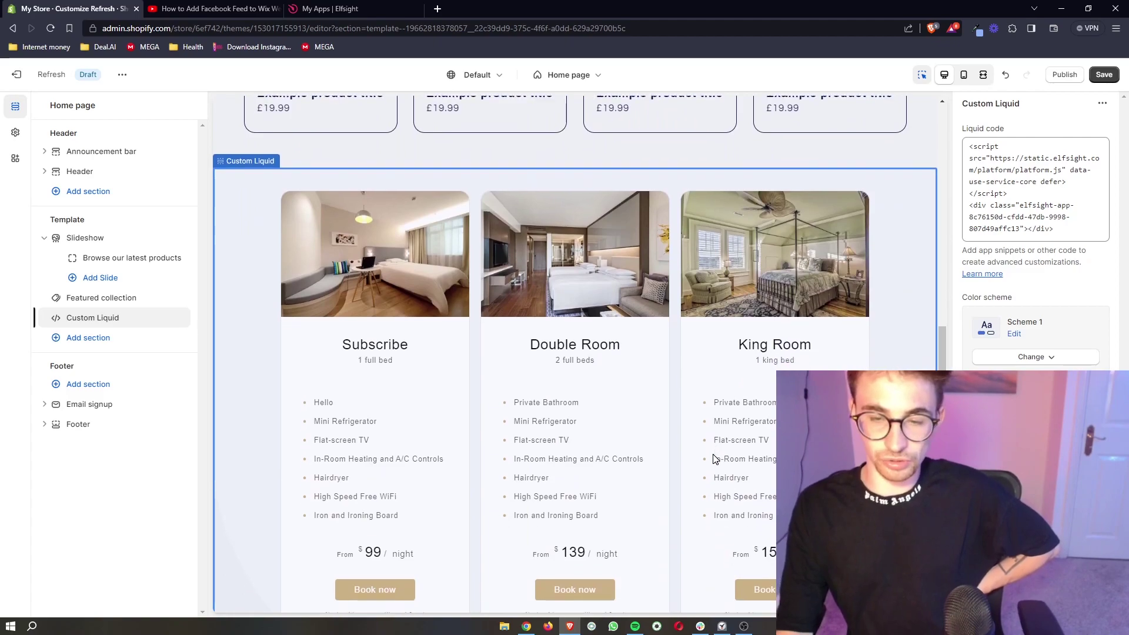